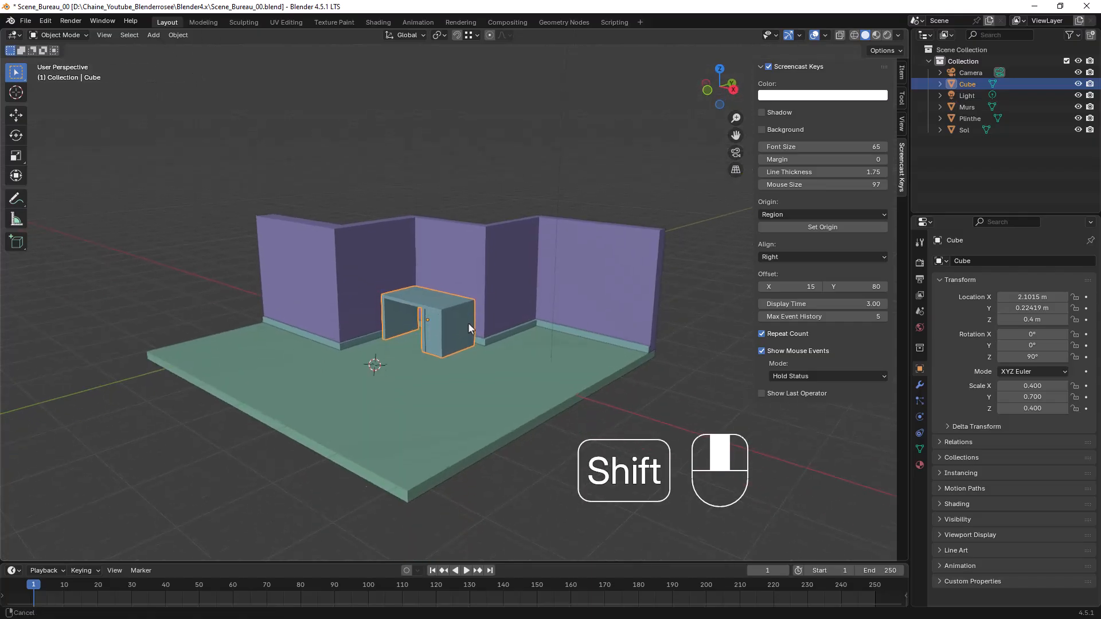
Deselect the desk so that no object in the scene is selected
left_click(466, 196)
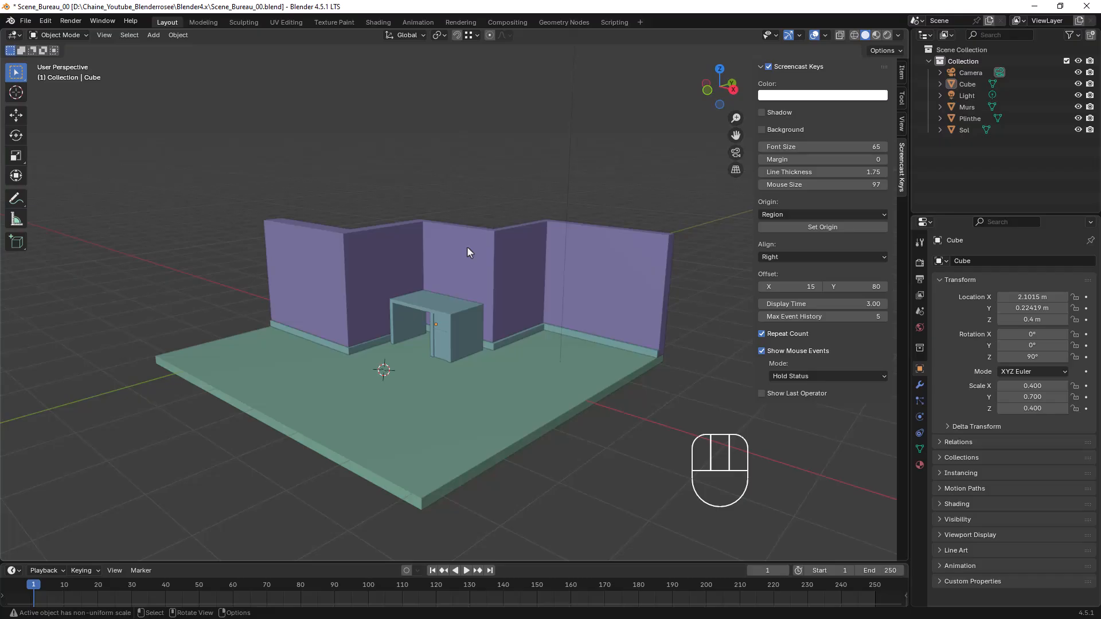
left_click(30, 19)
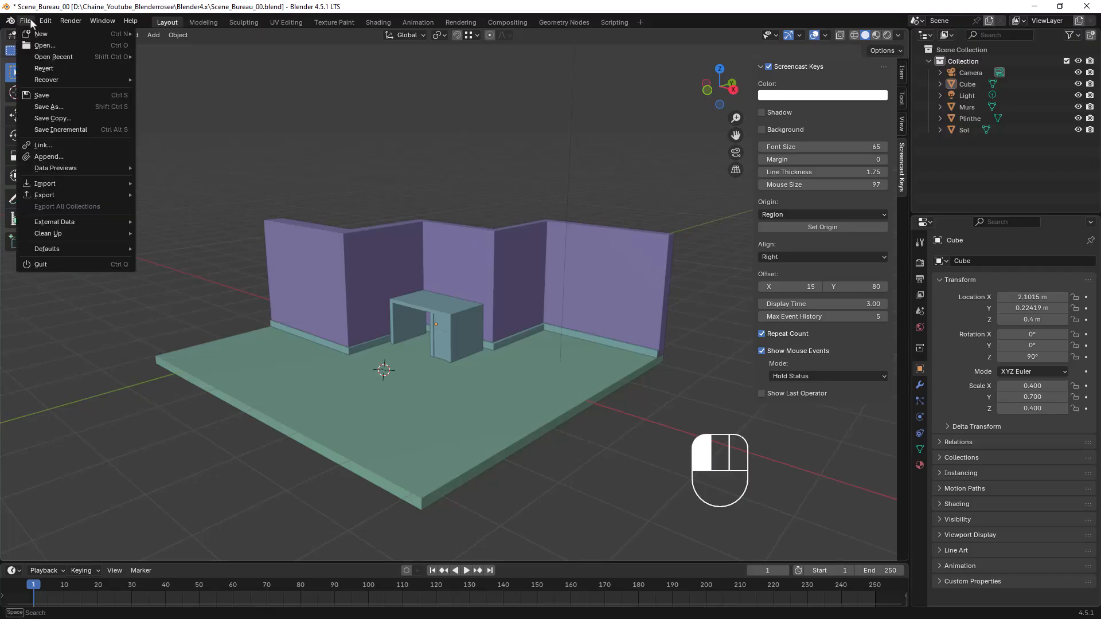
left_click(45, 49)
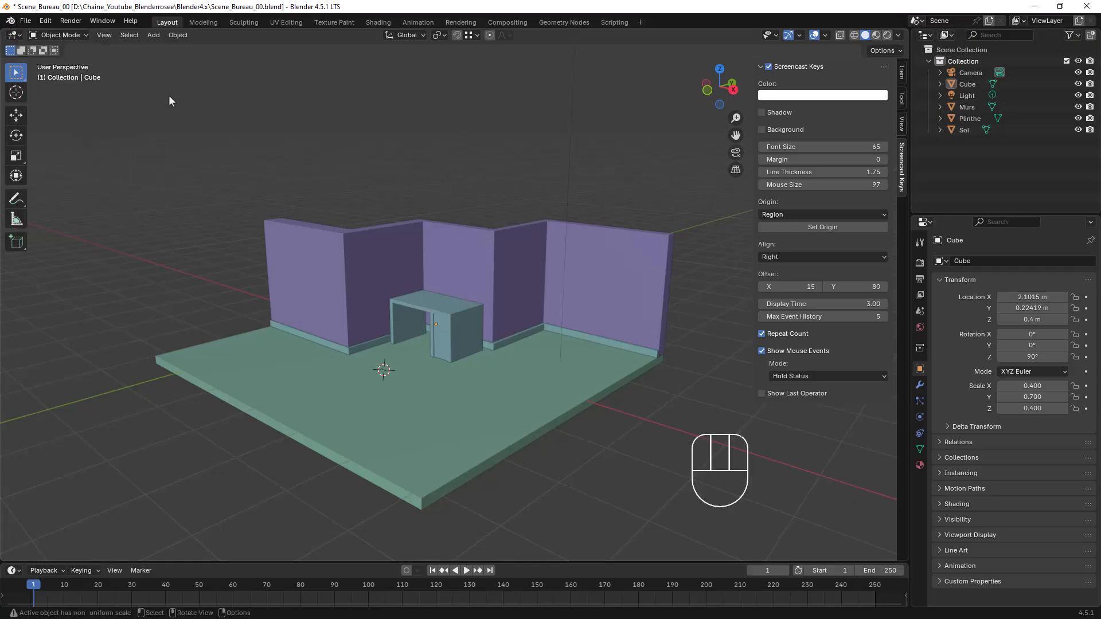
Start the Append command and look at the objects stored in Chaise_Simple_01.blend
left_click(27, 22)
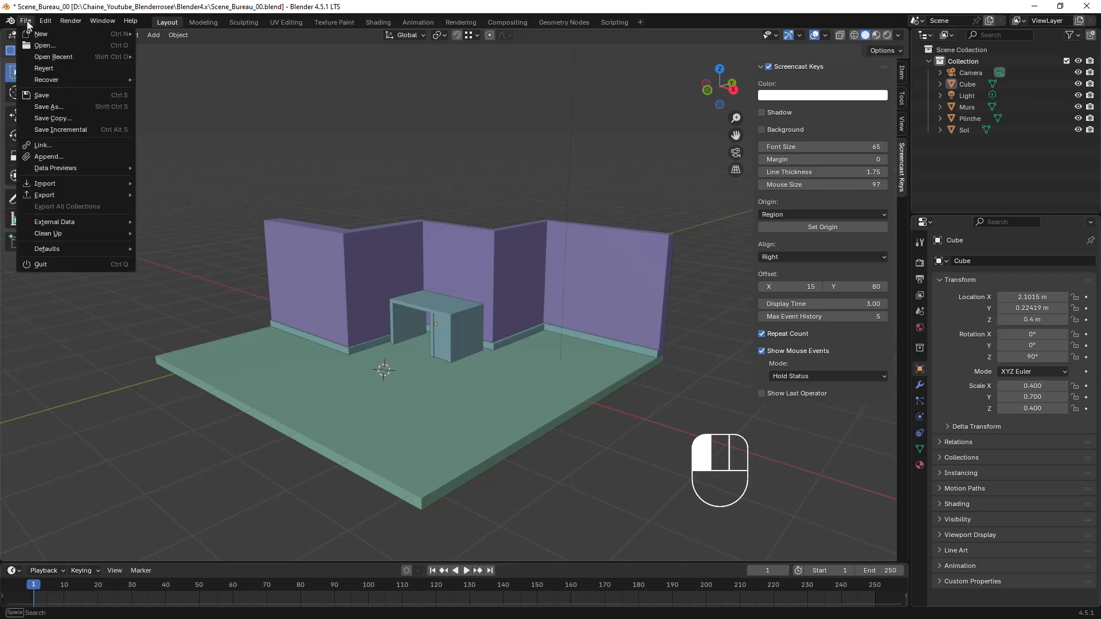
left_click(54, 157)
left_click(429, 177)
left_click(424, 177)
scroll(474, 278, "down", 5)
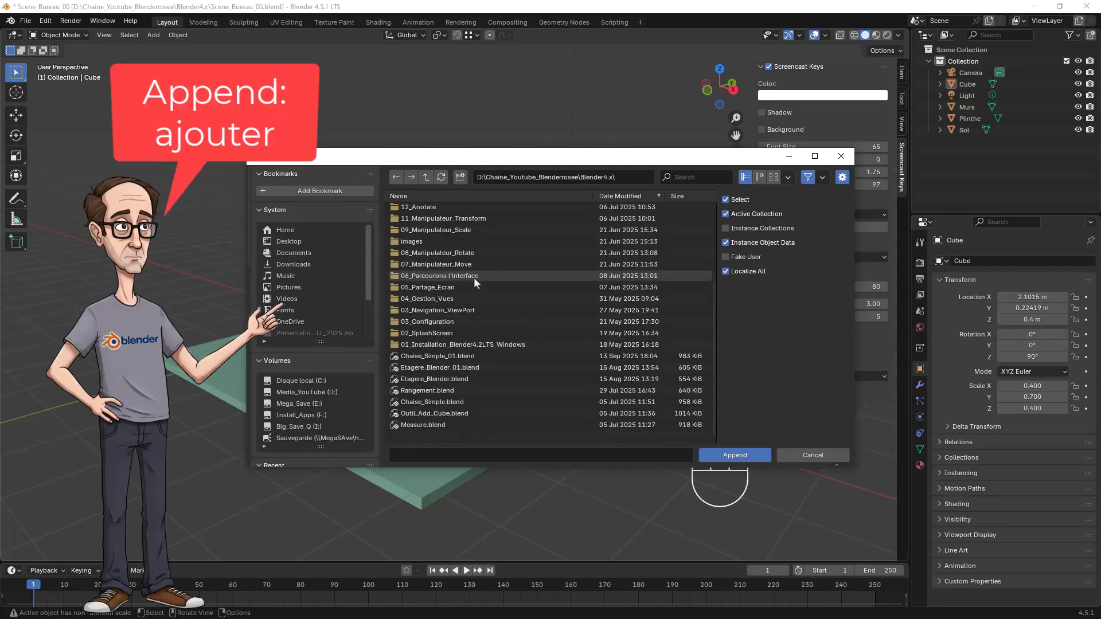
left_click(424, 403)
left_click(426, 379)
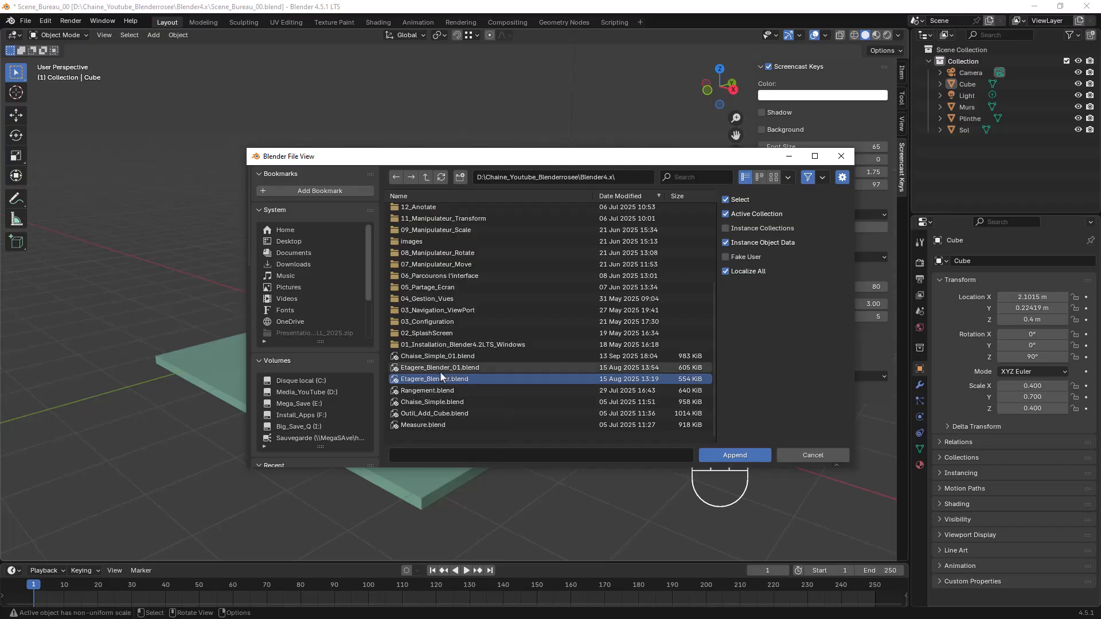
mouse_move(435, 357)
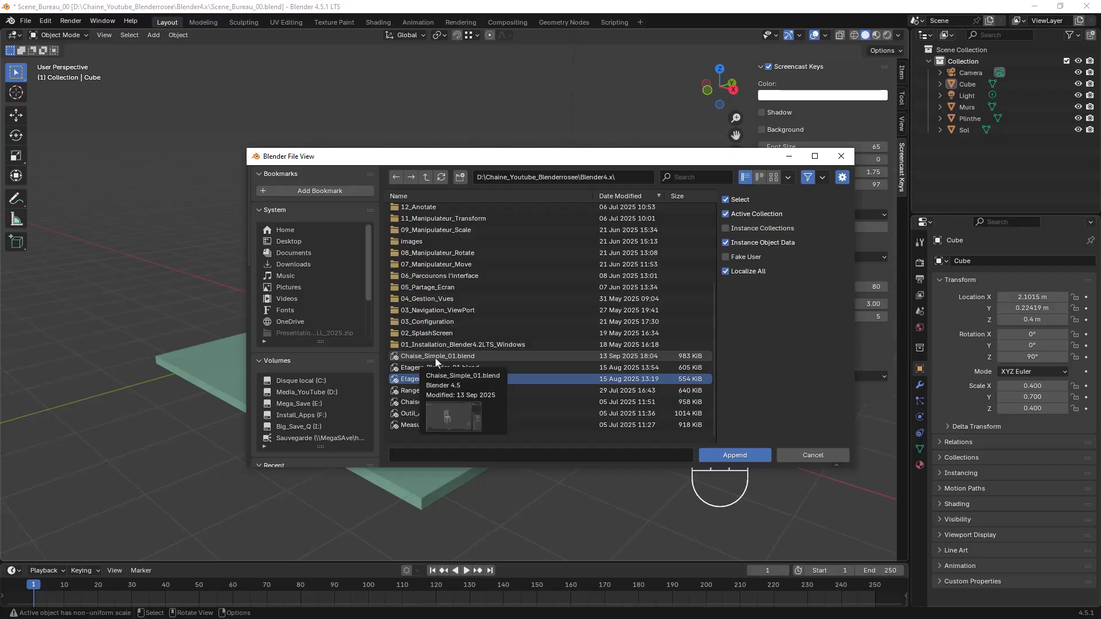
left_click(435, 357)
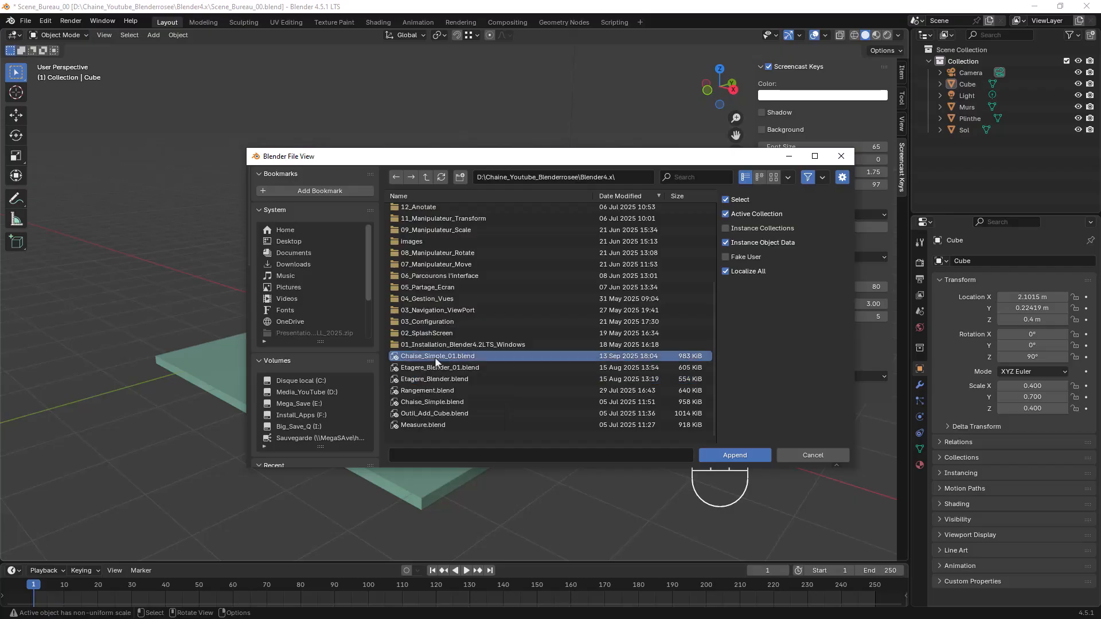
left_click(733, 454)
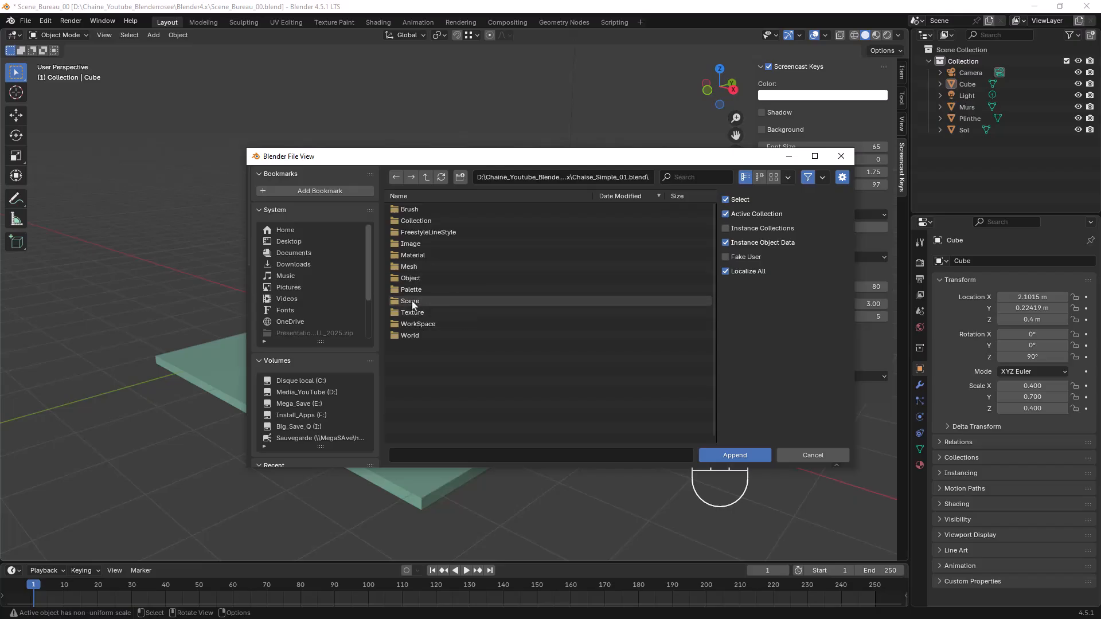
double_click(412, 278)
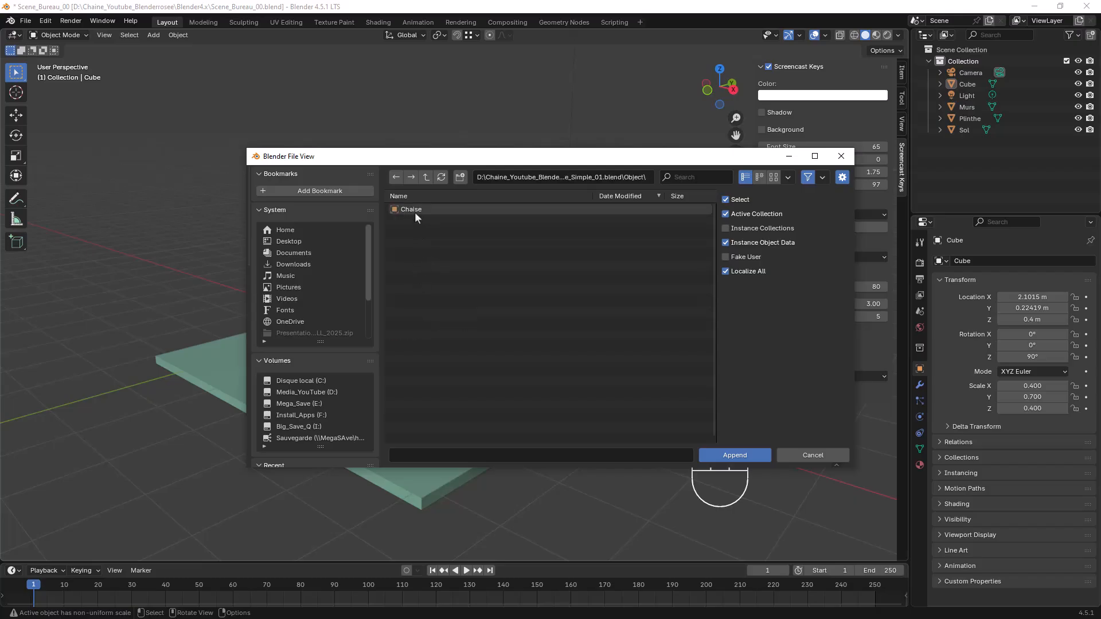
Append the objects Cube through Cube.009 from Chaise_Simple.blend into the scene
left_click(425, 177)
left_click(425, 177)
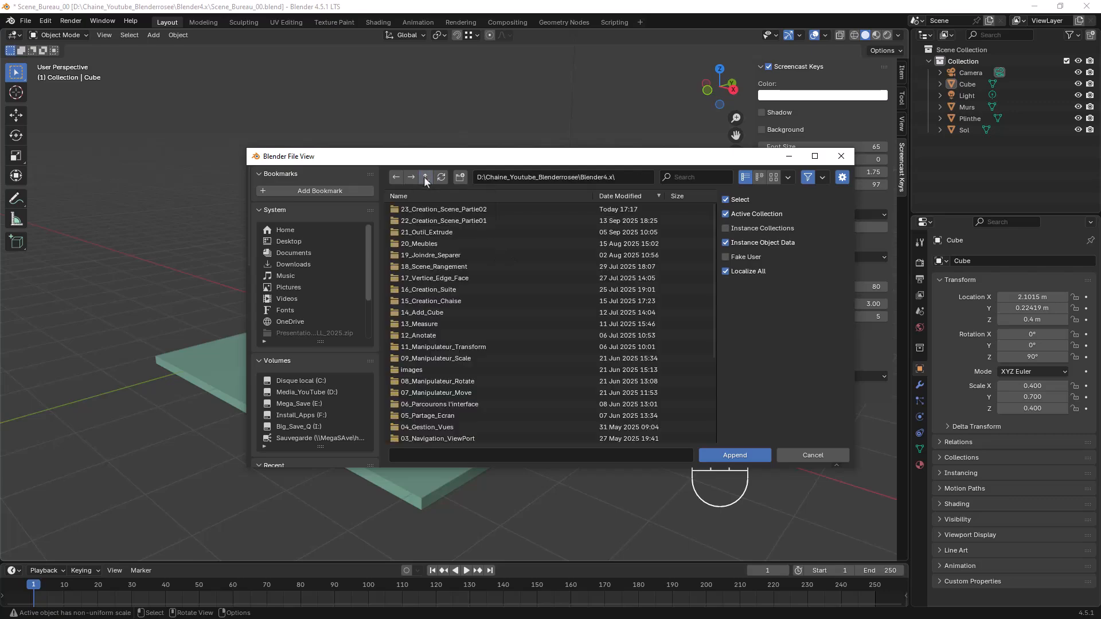
scroll(476, 290, "down", 5)
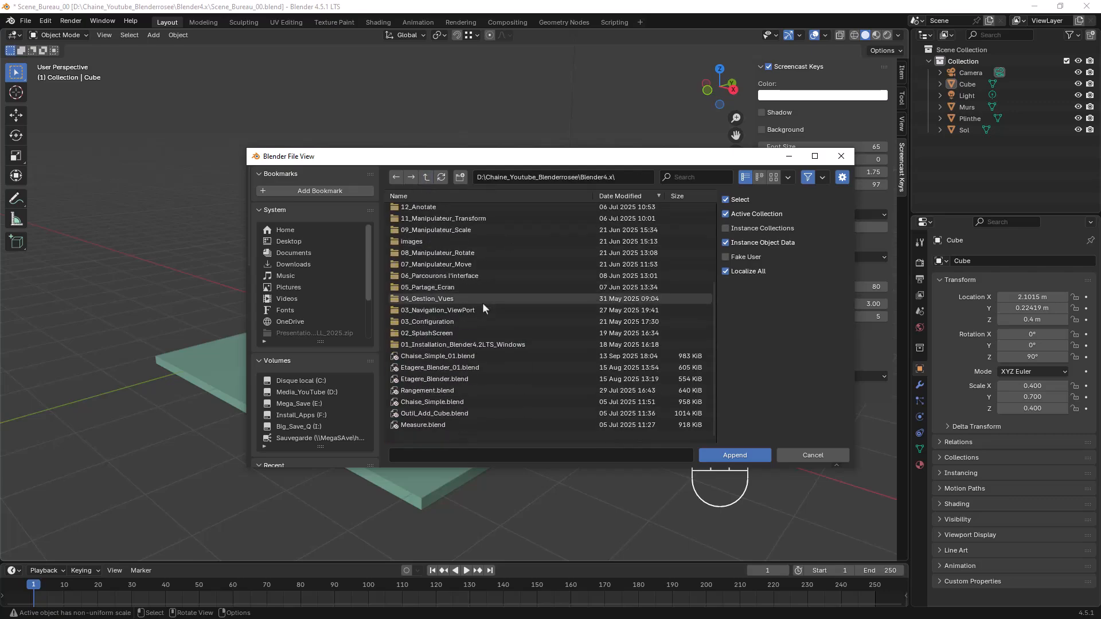
left_click(423, 401)
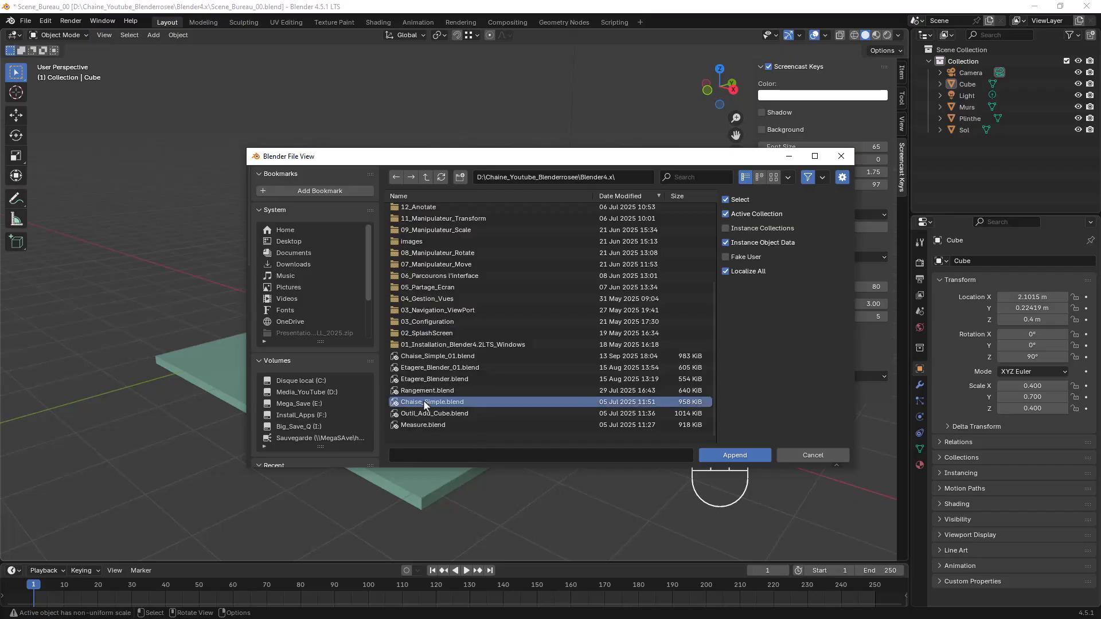
left_click(729, 454)
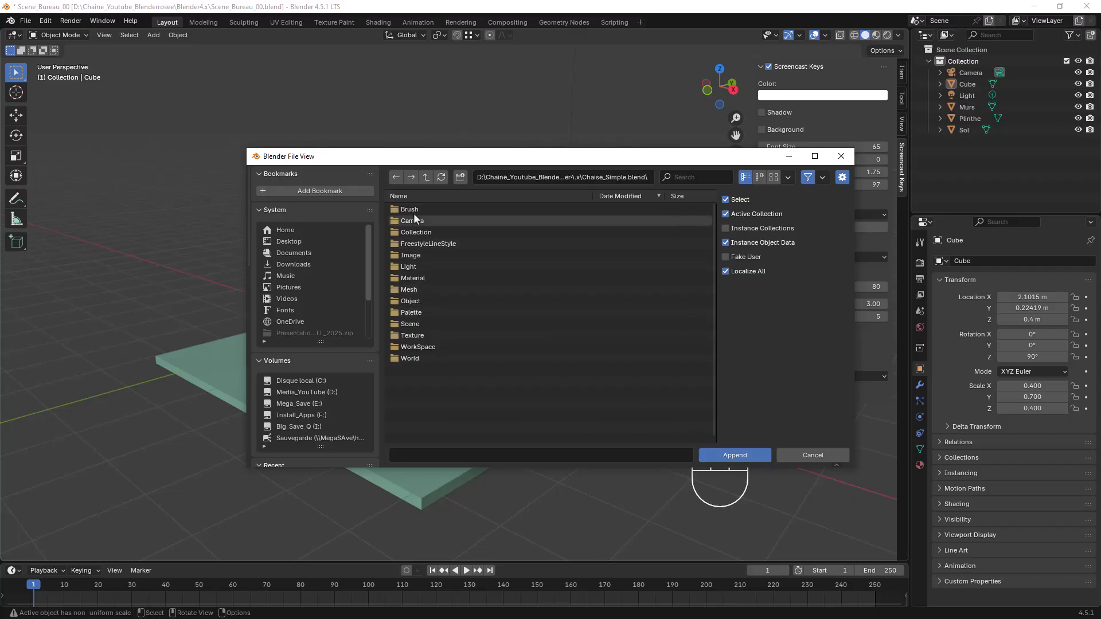
double_click(414, 299)
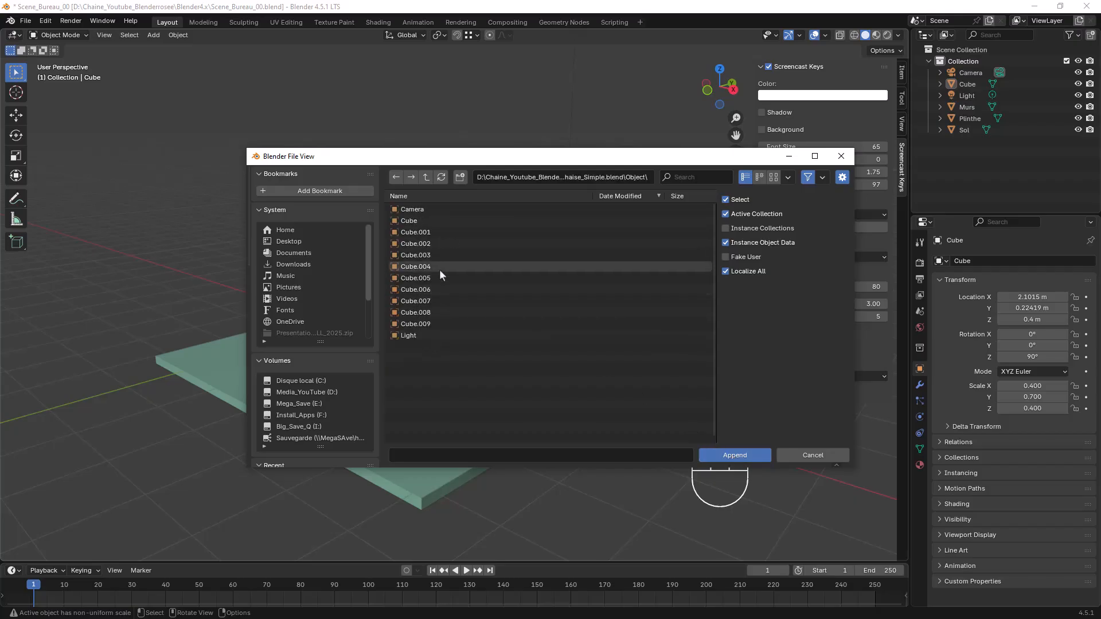
left_click(407, 220)
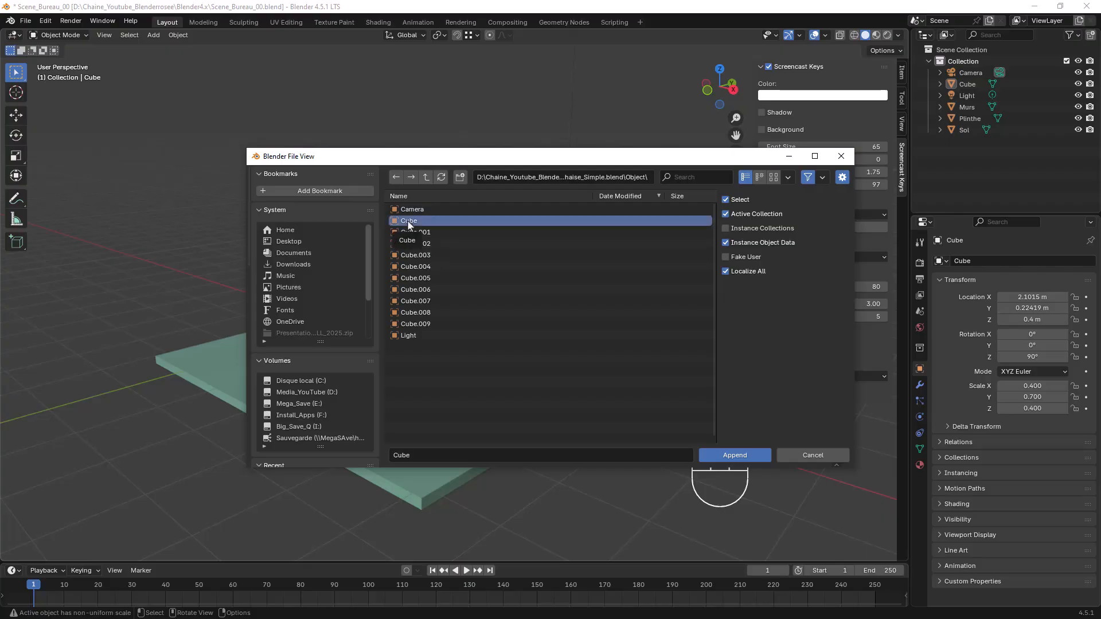
key("shift")
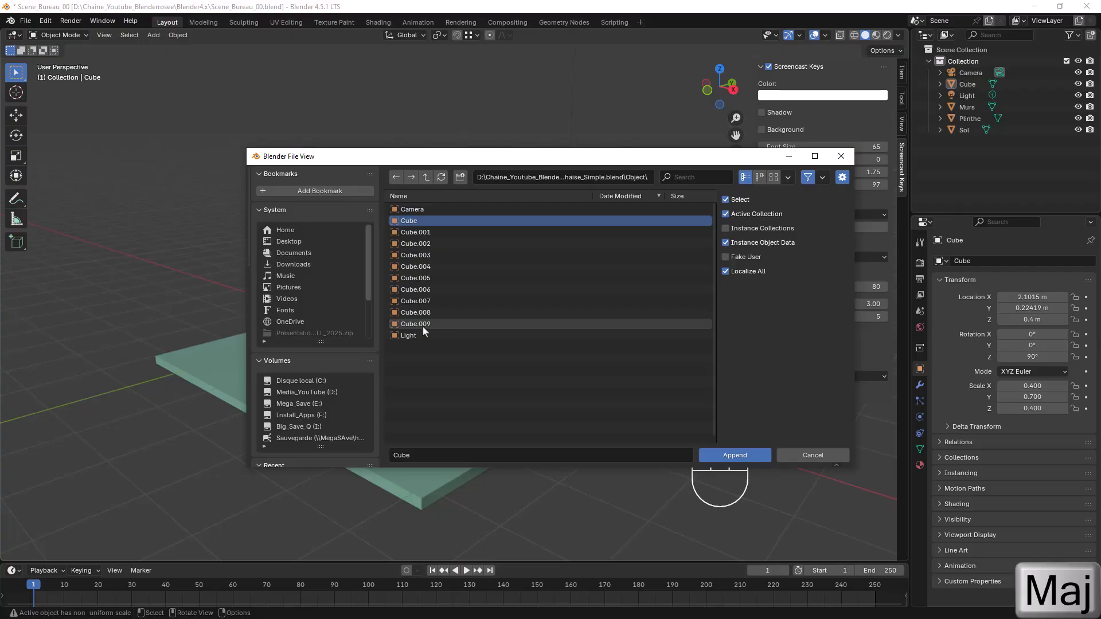
left_click(422, 326, "shift")
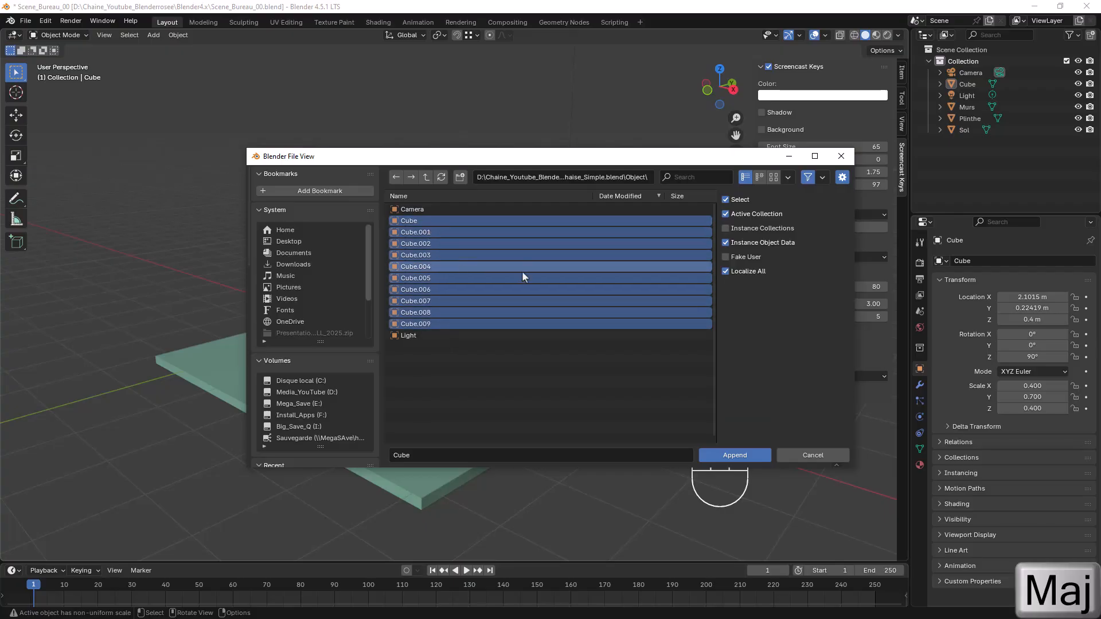
left_click(743, 454)
Move the appended chair parts along the X axis to about -3.44 m, clear of the room, and deselect them
scroll(455, 304, "down", 3)
middle_click_drag(456, 304, 531, 353)
scroll(436, 325, "up", 6)
scroll(418, 318, "down", 5)
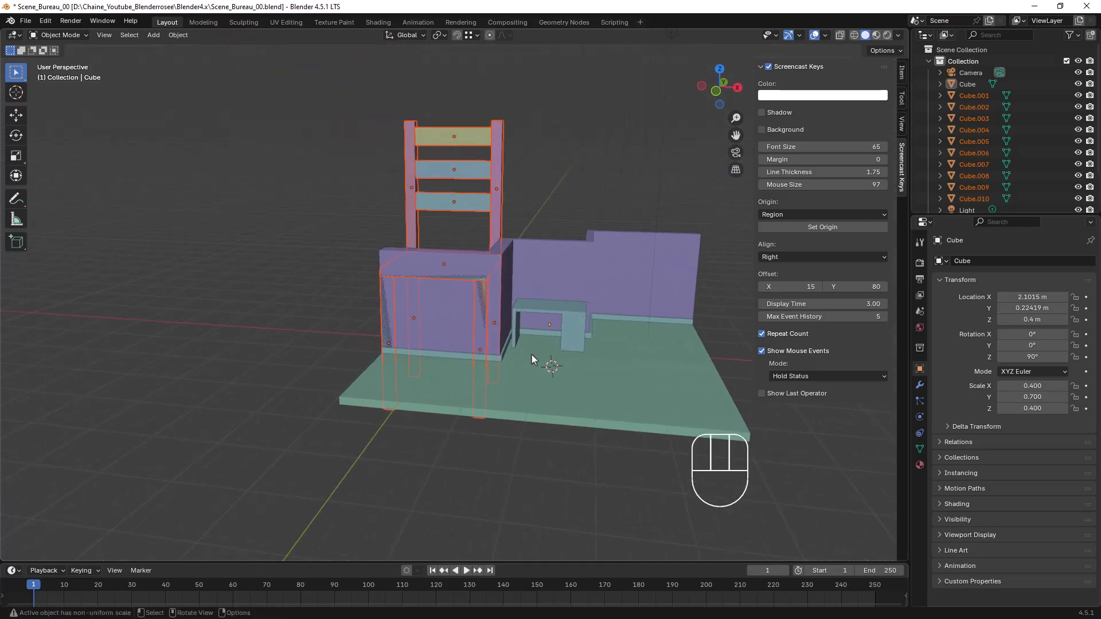
key("g")
key("x")
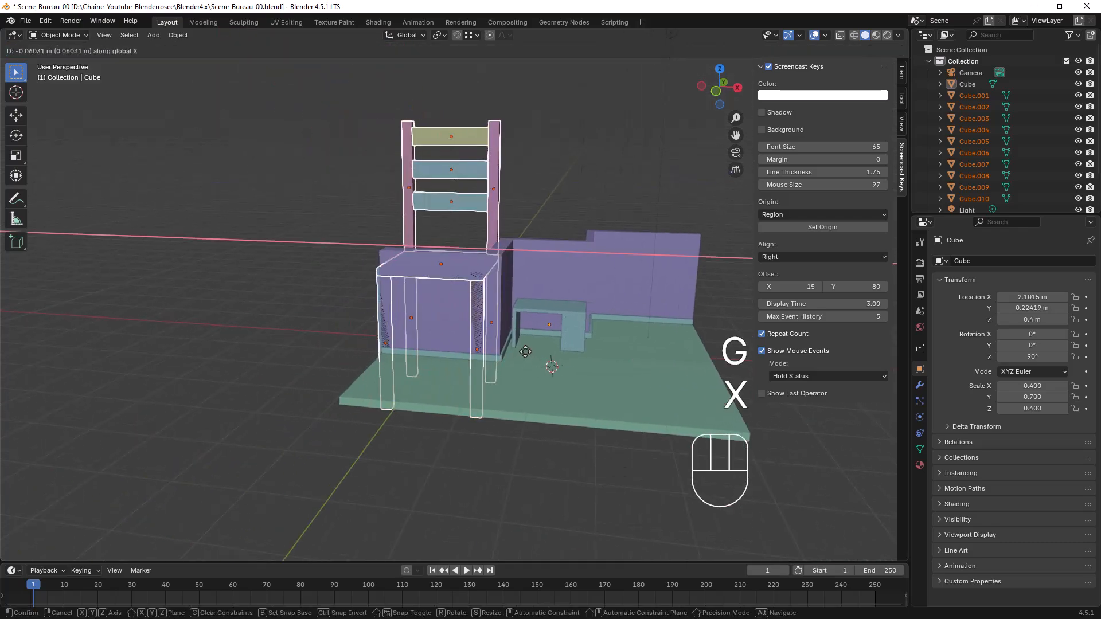
left_click(376, 339)
middle_click_drag(366, 359, 308, 298)
scroll(436, 285, "up", 5)
scroll(310, 299, "down", 5)
left_click(445, 376)
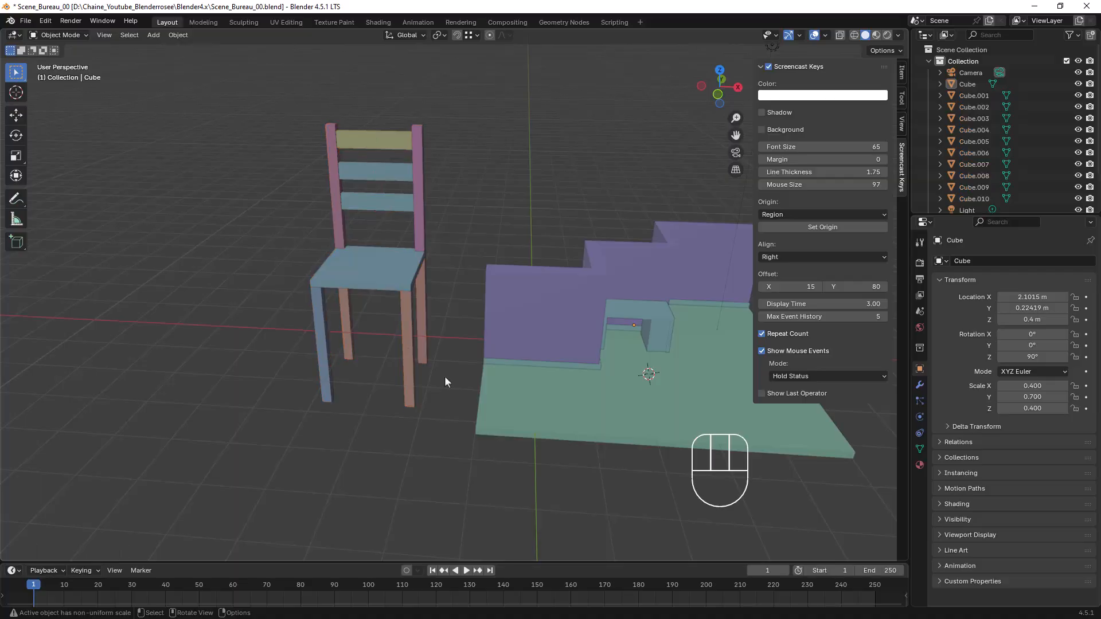
Join all the chair parts into one object, using the seat as the active object
scroll(388, 270, "up", 3)
scroll(390, 283, "down", 4)
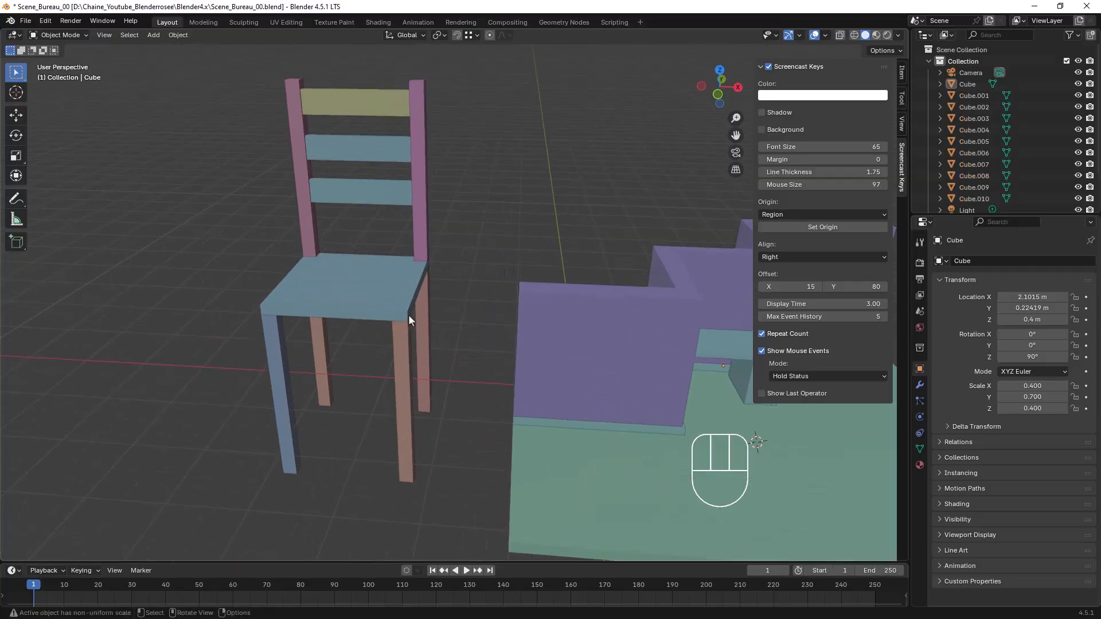
left_click_drag(267, 102, 446, 463)
key("ctrl+j")
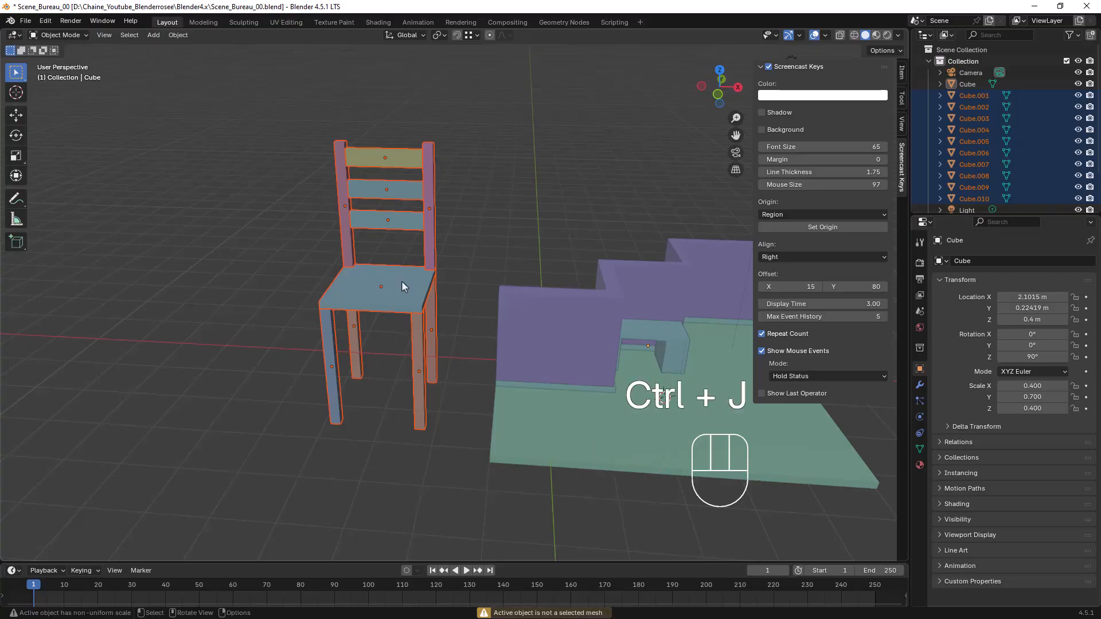
left_click(401, 279, "shift")
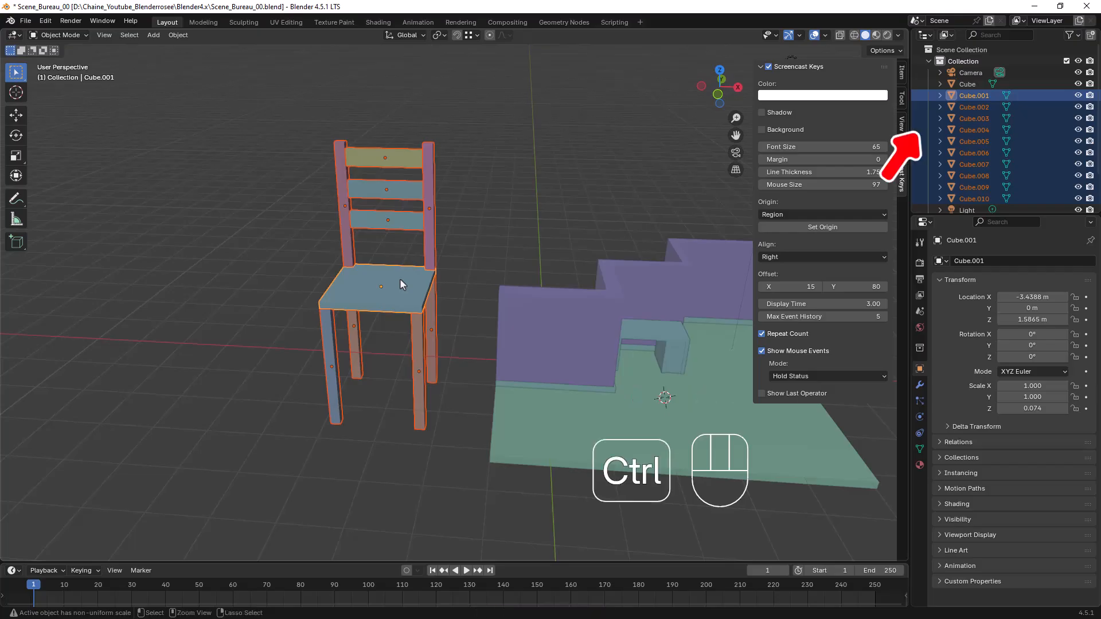
key("ctrl+j")
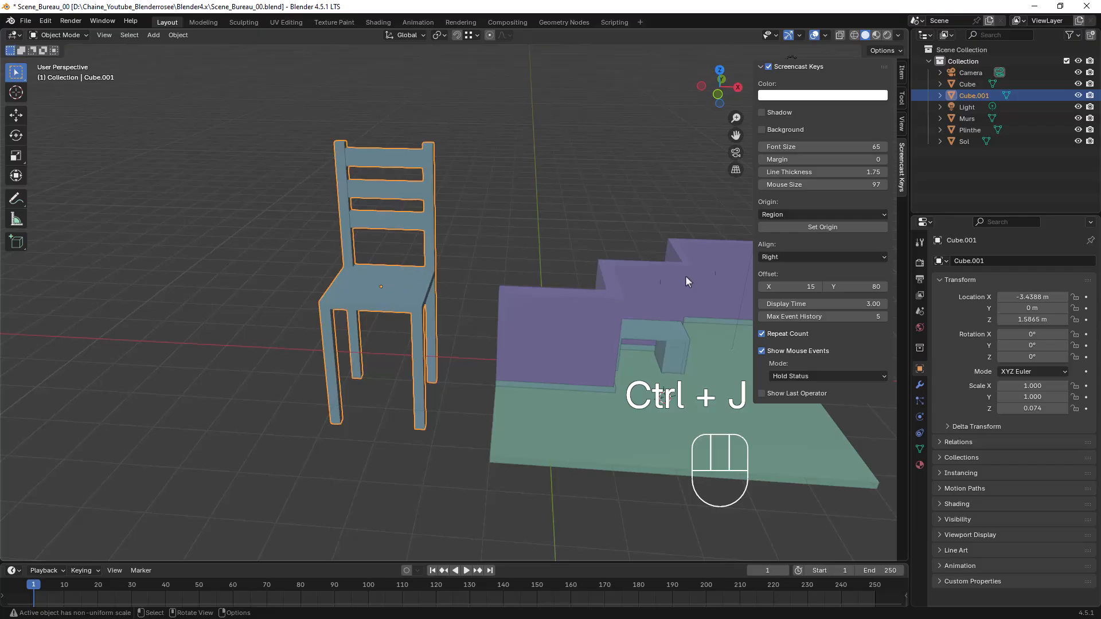
Rename the desk object Cube as Bureau
left_click(968, 84)
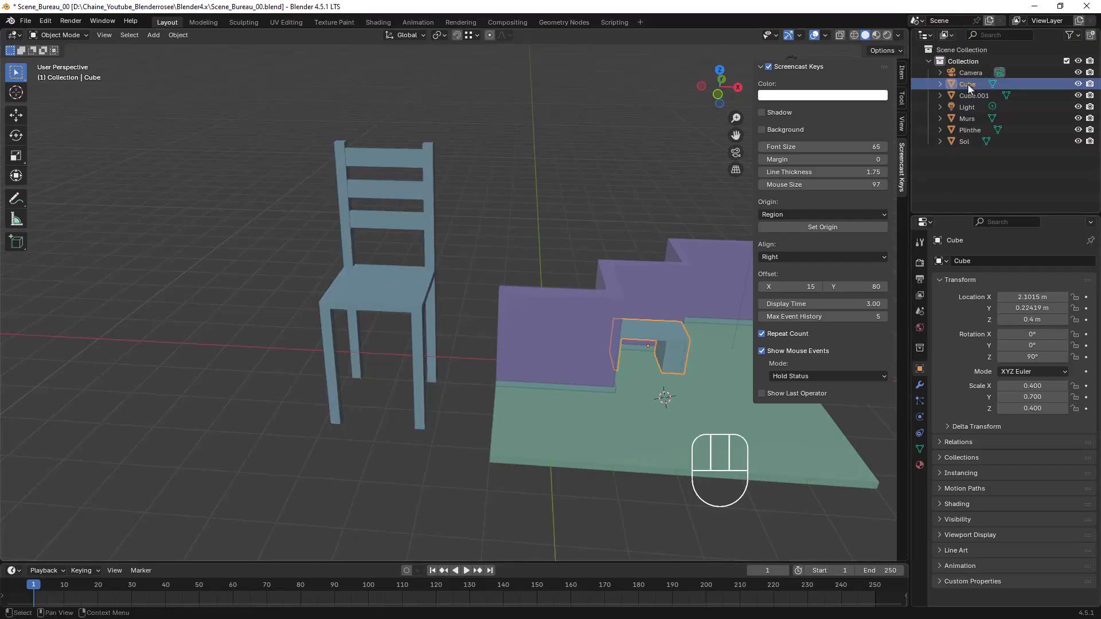
double_click(969, 85)
type("Bureau")
key("Return")
Select the joined chair and display its transform values and dimensions beside the viewport
middle_click_drag(608, 307, 569, 305)
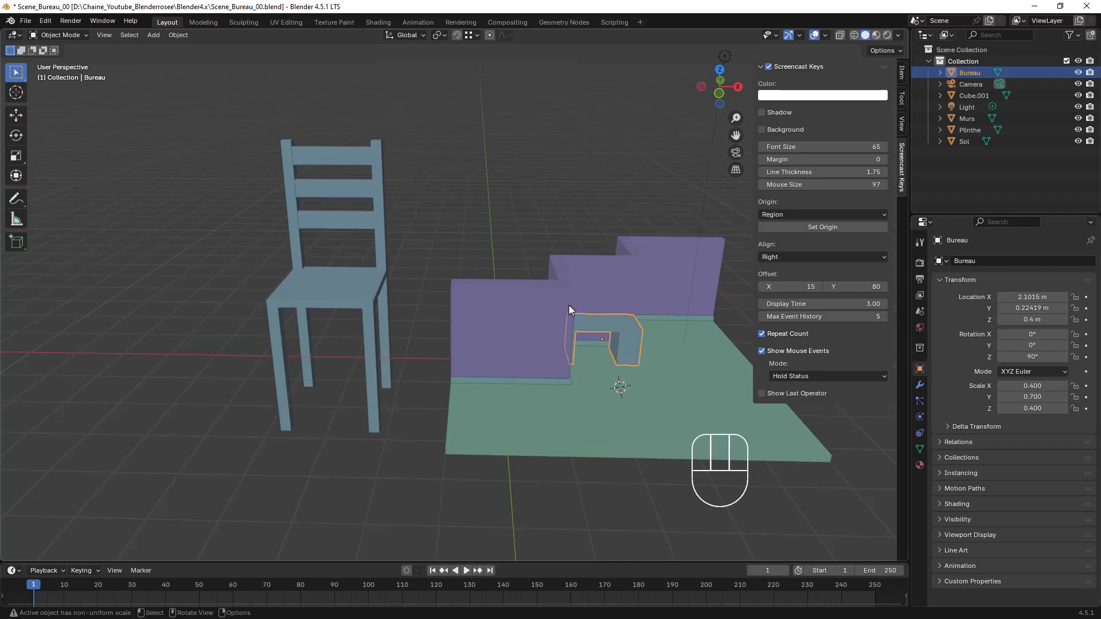
left_click(335, 298)
mouse_move(382, 322)
middle_mouse_down()
mouse_move(473, 303)
mouse_move(345, 314)
mouse_move(386, 322)
middle_mouse_up()
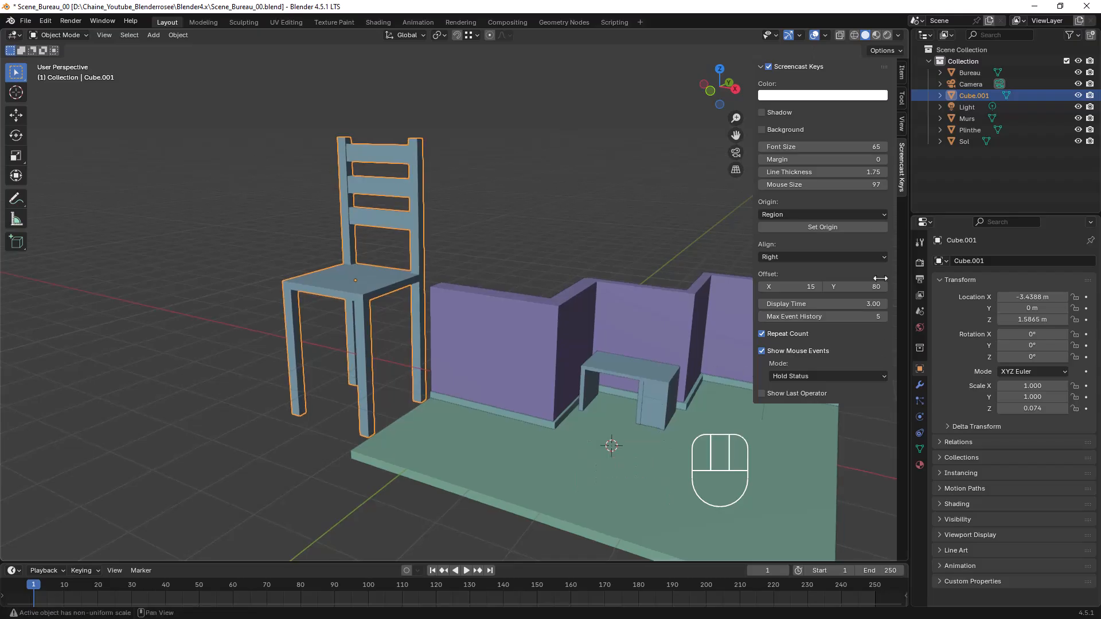
left_click(902, 74)
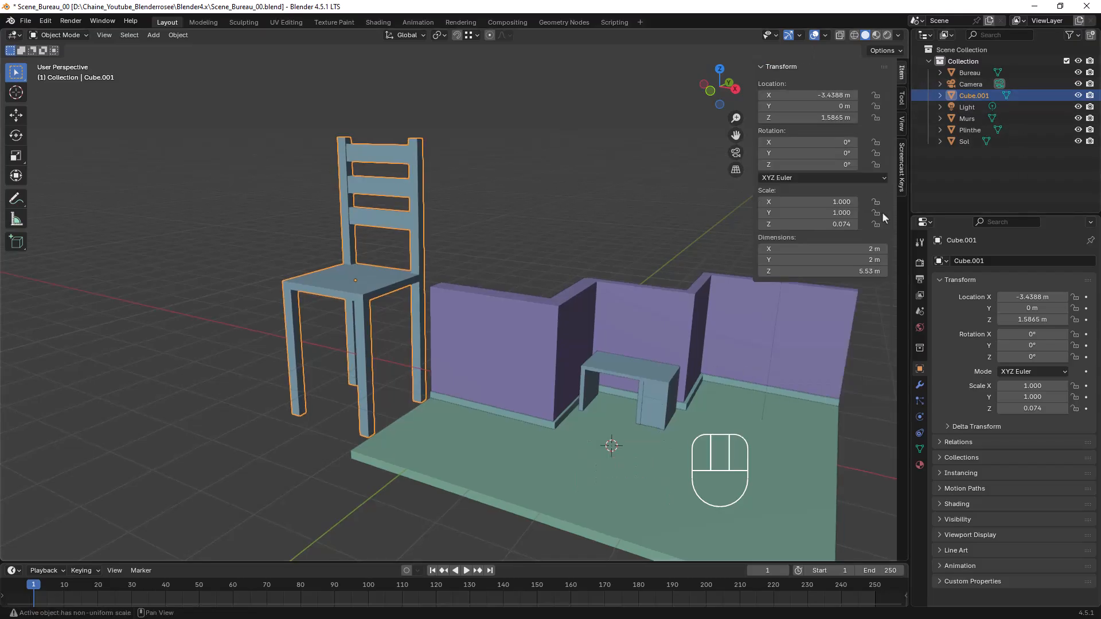
Enable snapping and move the chair so its leg snaps to the floor's corner, with its location at X -2 m, Y -2.1721 m, Z 2.7645 m
middle_click_drag(345, 282, 449, 370)
scroll(363, 380, "up", 4)
scroll(516, 376, "down", 3)
middle_click_drag(597, 313, 467, 305)
scroll(502, 315, "down", 3)
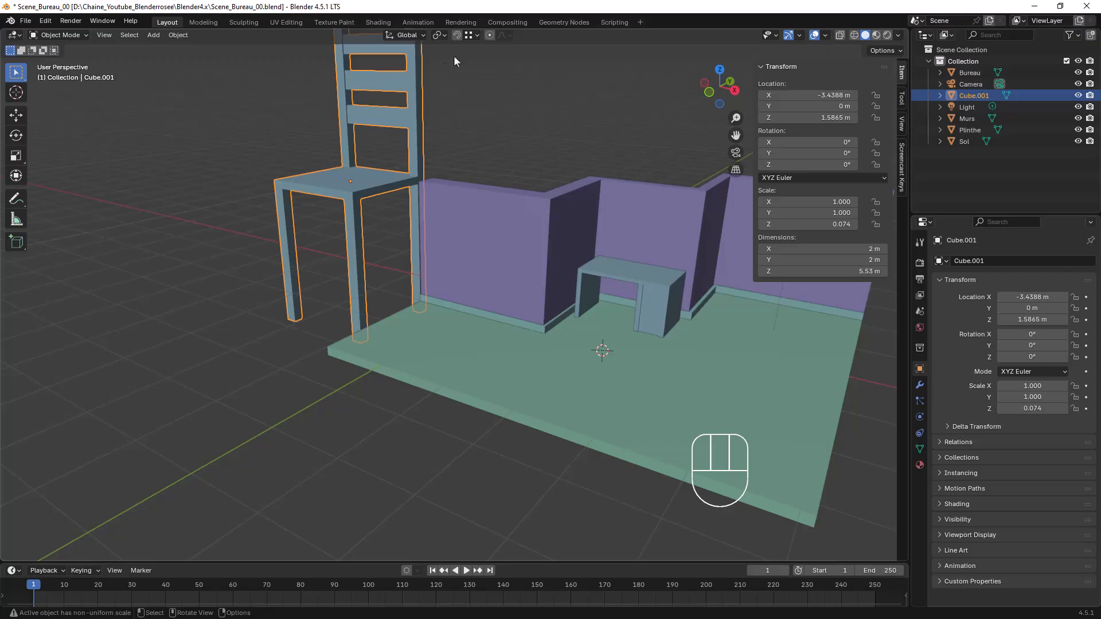
left_click(457, 35)
key("g")
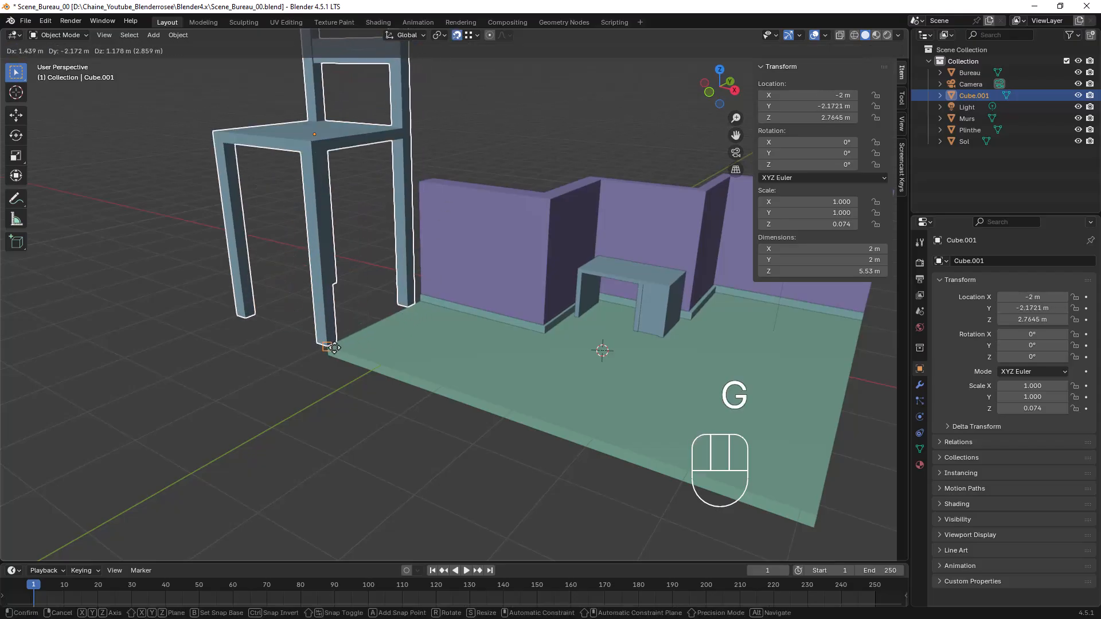
left_click(334, 347)
Move the chair along the X axis to about 3.38 m, toward the other end of the floor
mouse_move(377, 353)
middle_mouse_down()
mouse_move(436, 352)
mouse_move(366, 346)
middle_mouse_up()
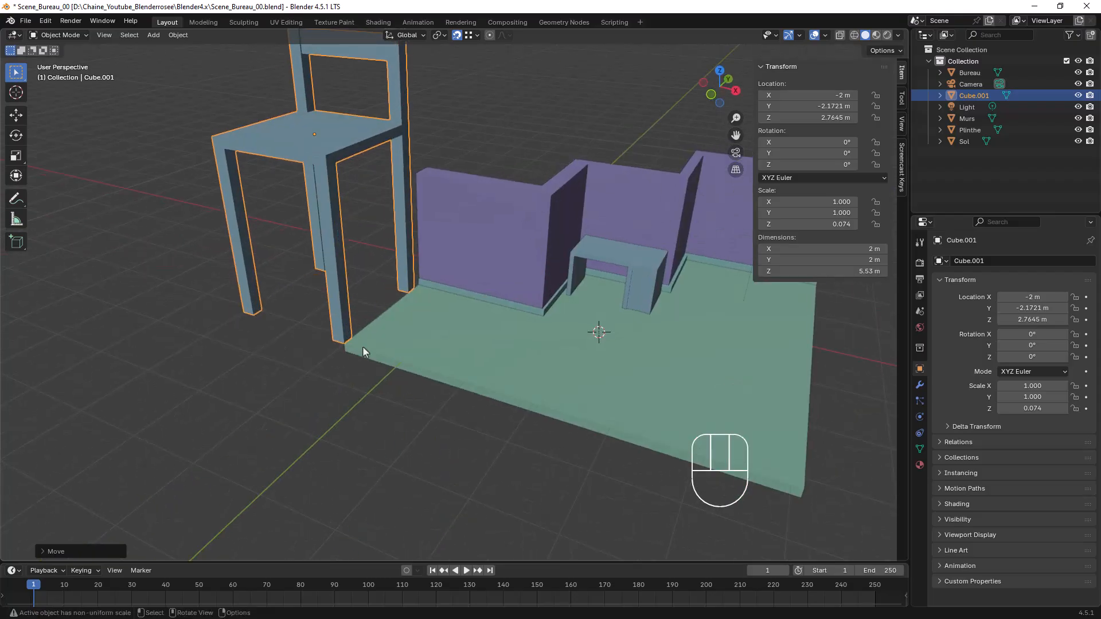
key("g")
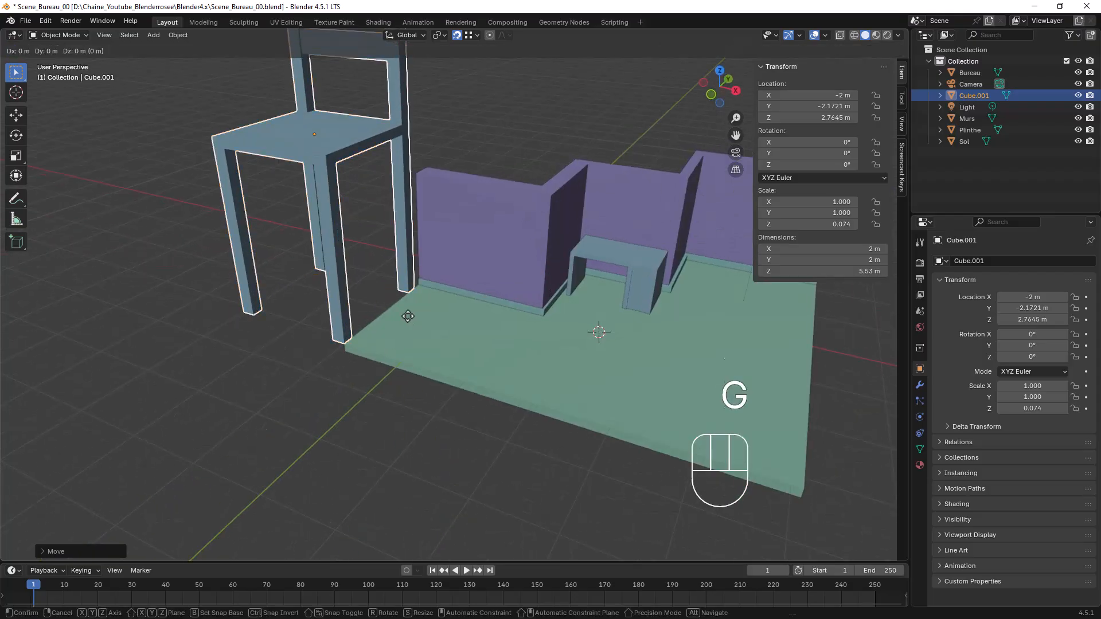
key("x")
left_click(787, 386)
Snap the 3D cursor to the bottom corner vertex of the chair leg nearest the floor's edge, using vertex selection in Edit Mode
middle_click_drag(787, 387, 562, 346)
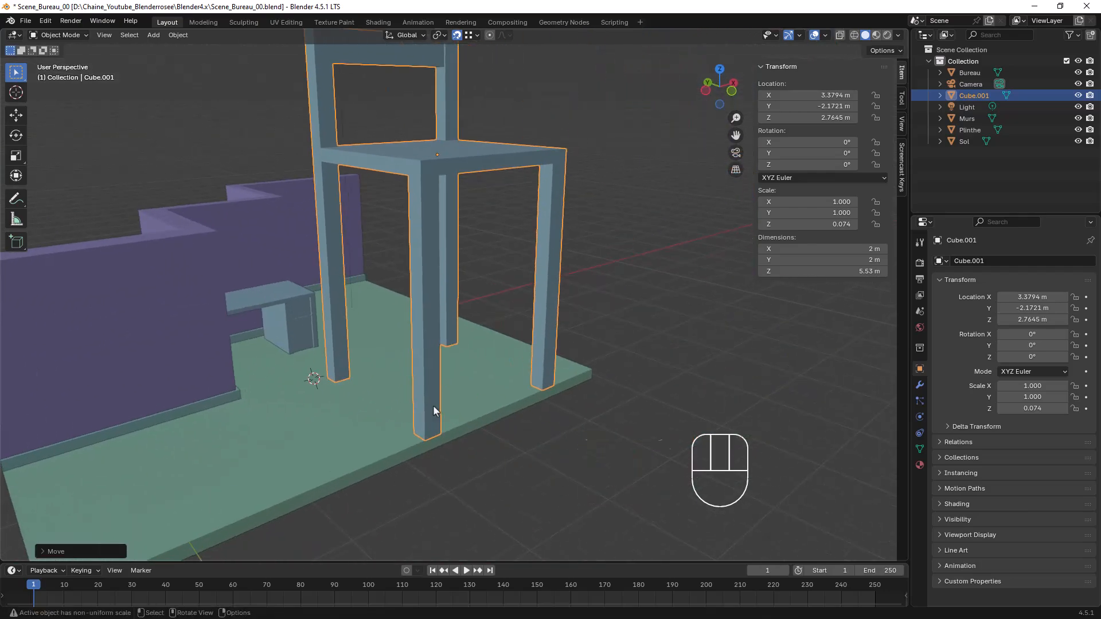
middle_click_drag(433, 405, 494, 409, "shift")
key("Tab")
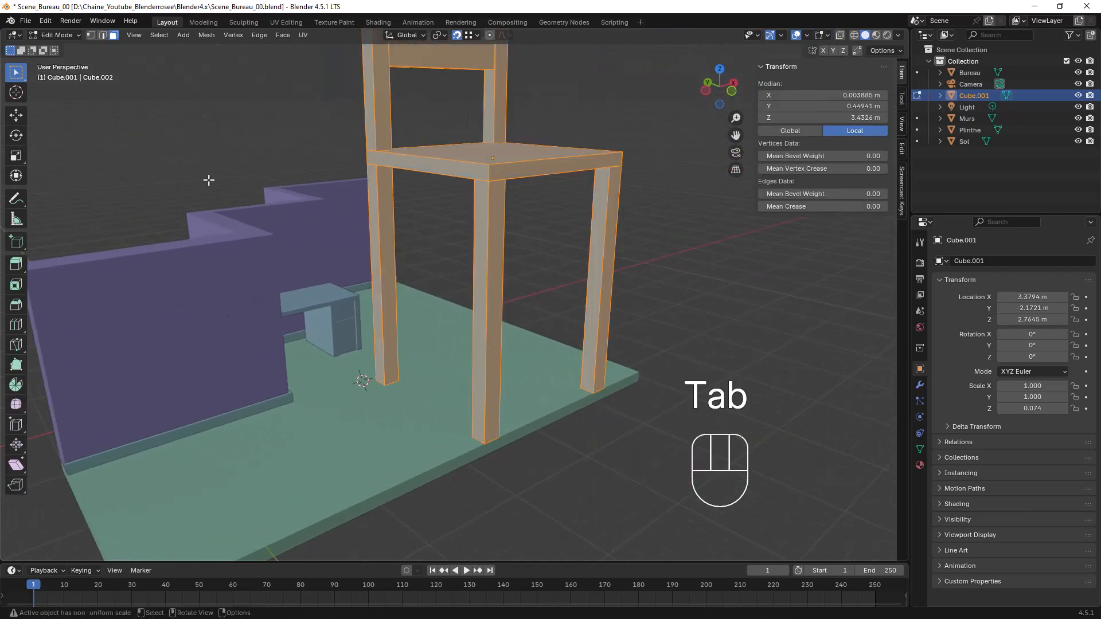
left_click(91, 36)
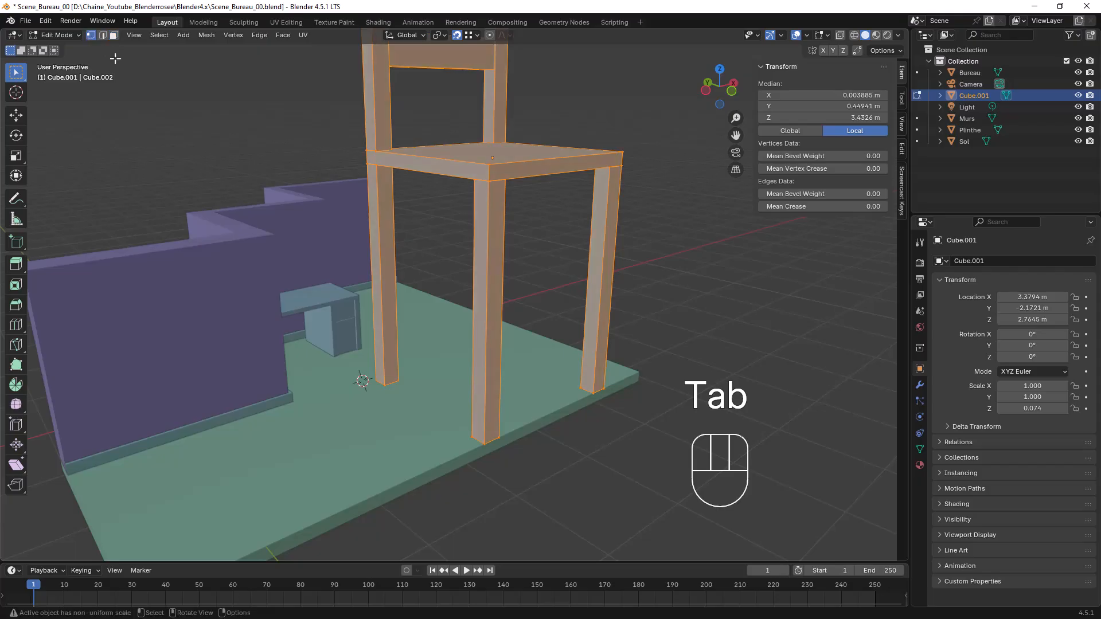
left_click(486, 443)
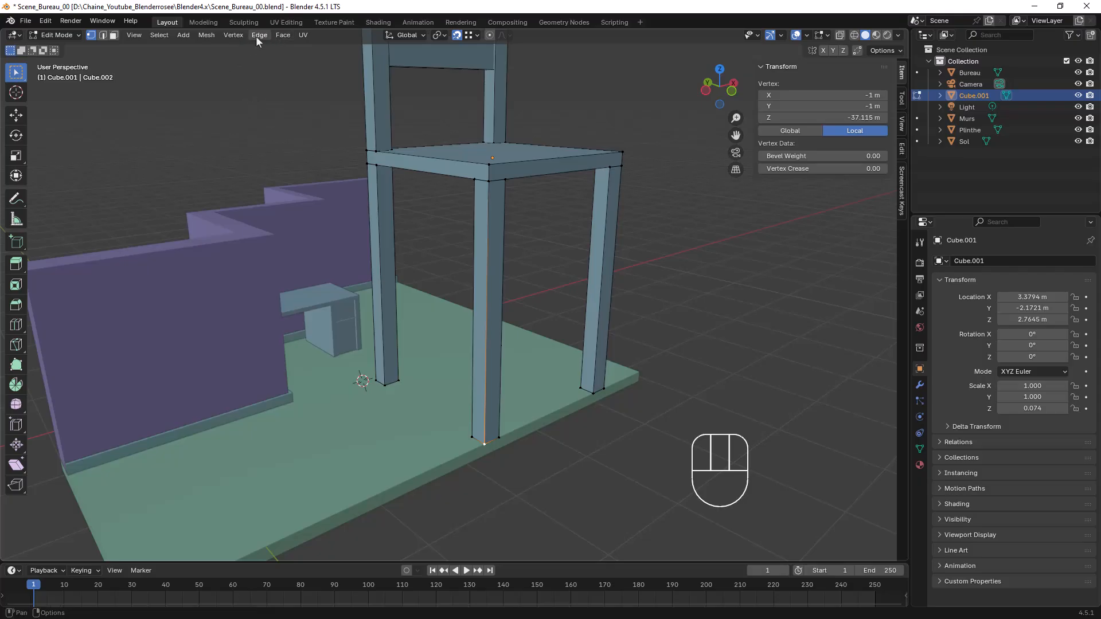
left_click(207, 35)
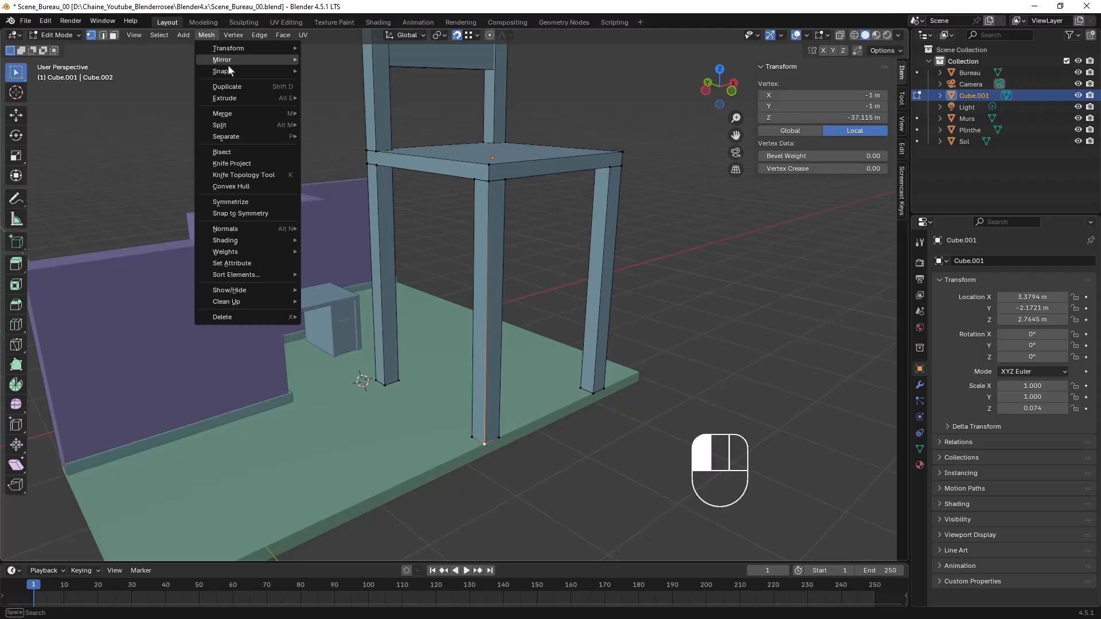
mouse_move(229, 71)
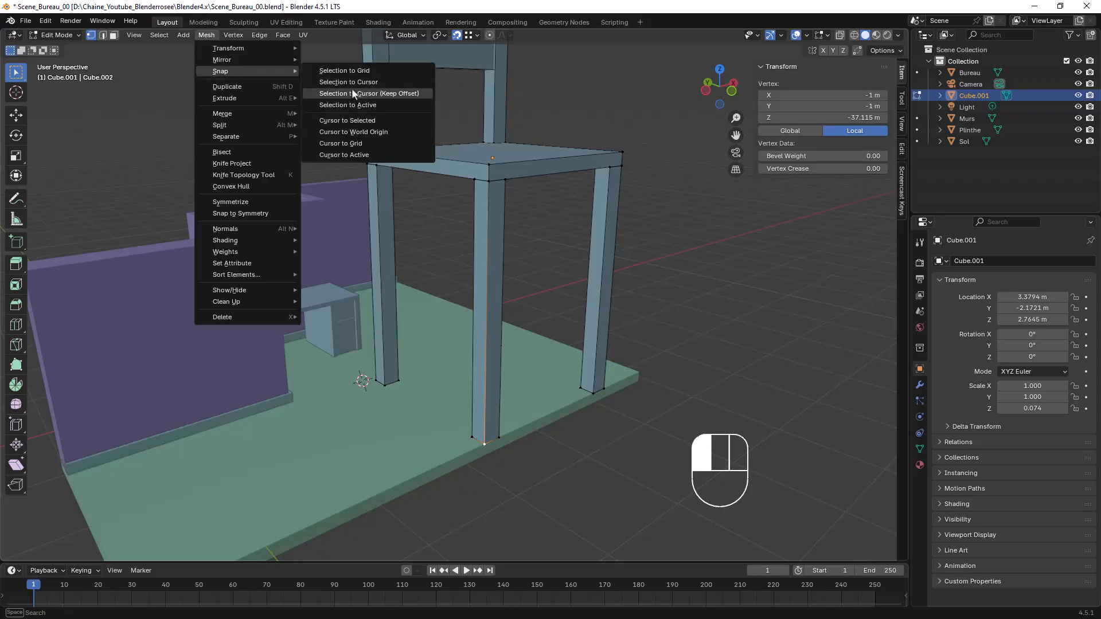
left_click(349, 122)
middle_click_drag(521, 419, 547, 355)
scroll(547, 355, "down", 1)
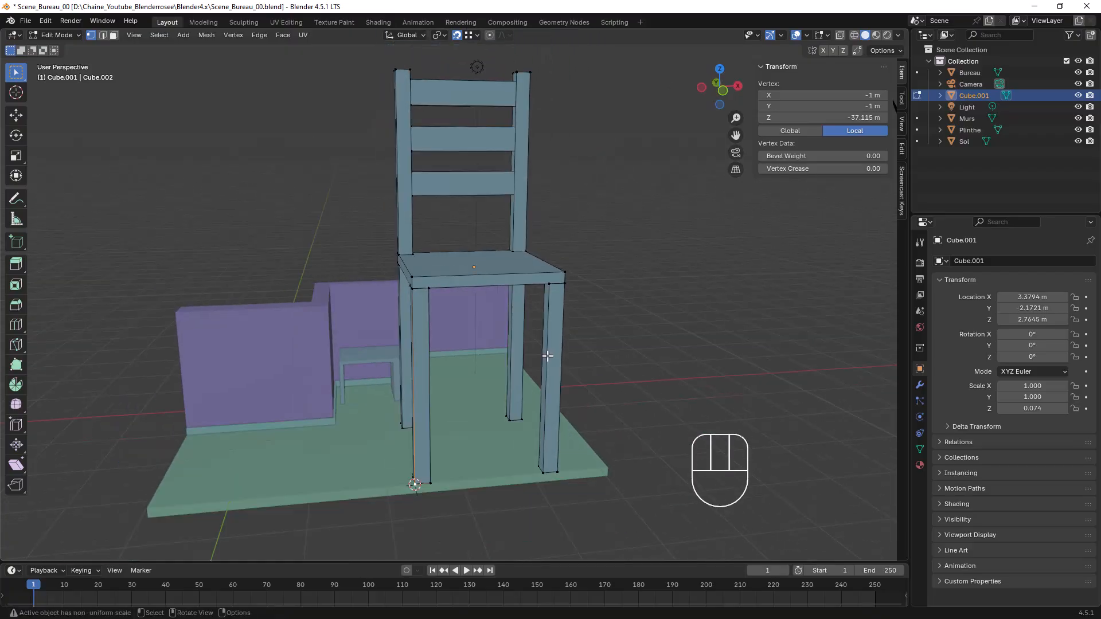
key("Tab")
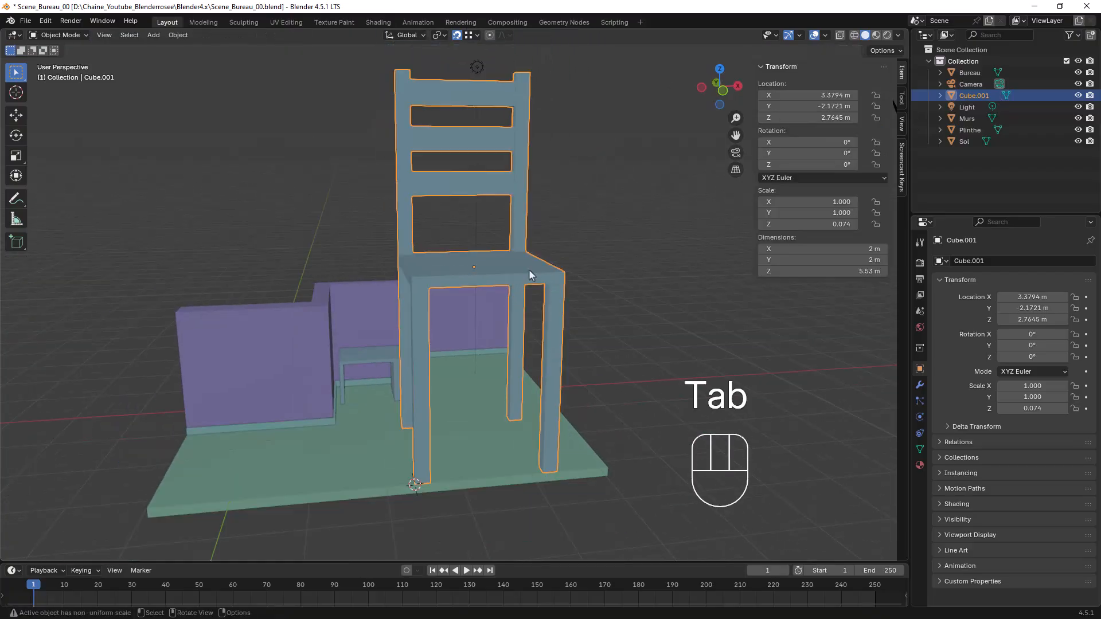
Disable snapping and set the transform pivot point to 3D Cursor
left_click(457, 35)
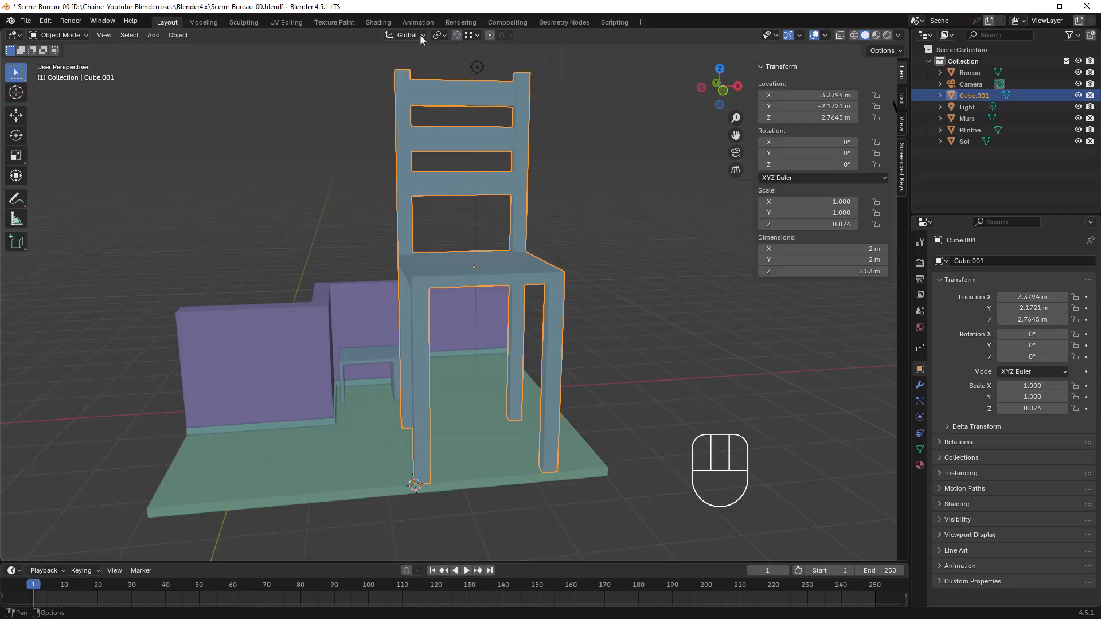
left_click(419, 35)
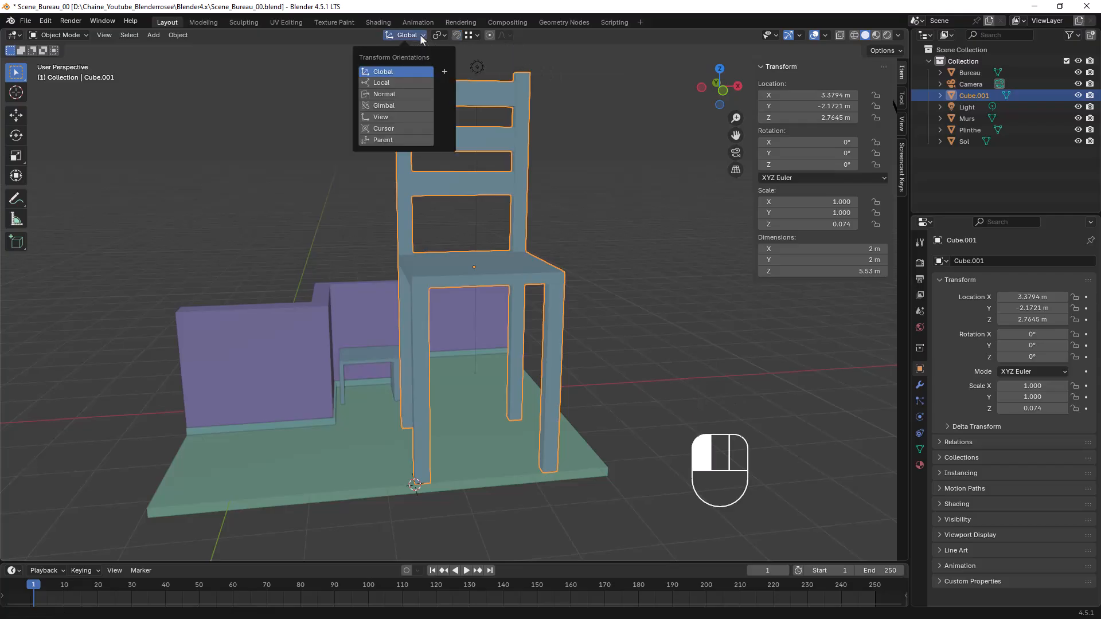
left_click(439, 35)
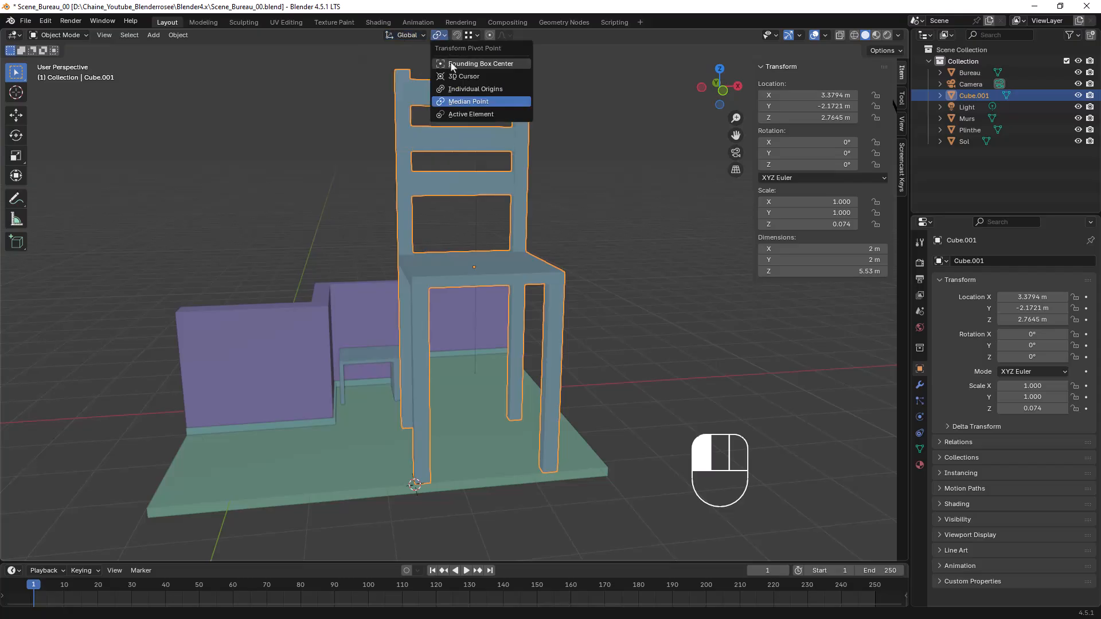
left_click(455, 77)
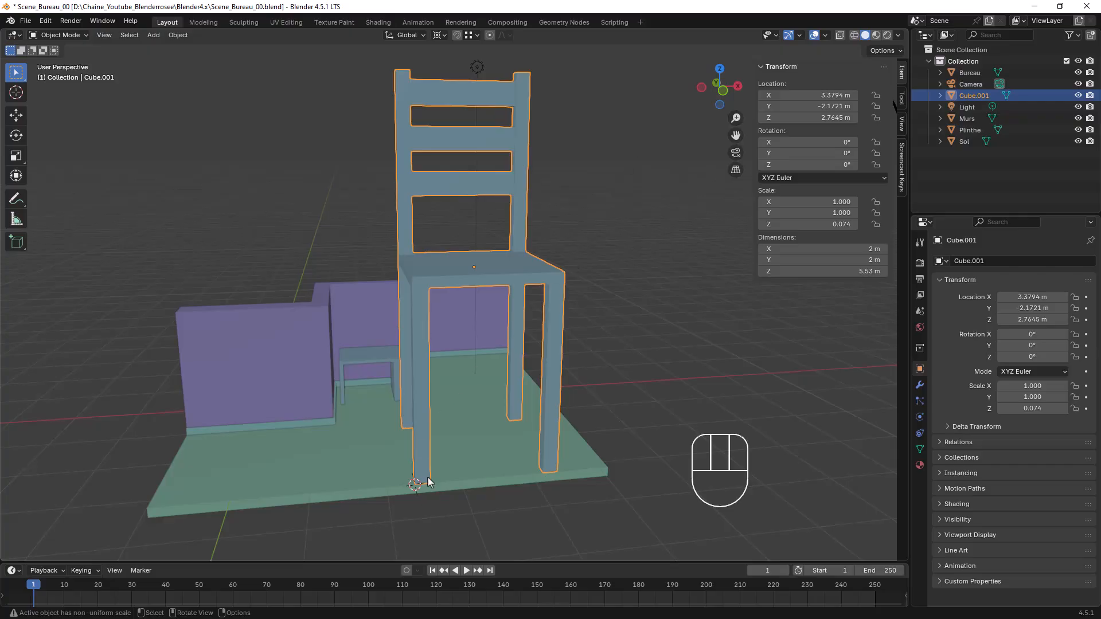
Scale the chair down around the 3D cursor to a height of about 0.94 m, in proportion with the desk
key("s")
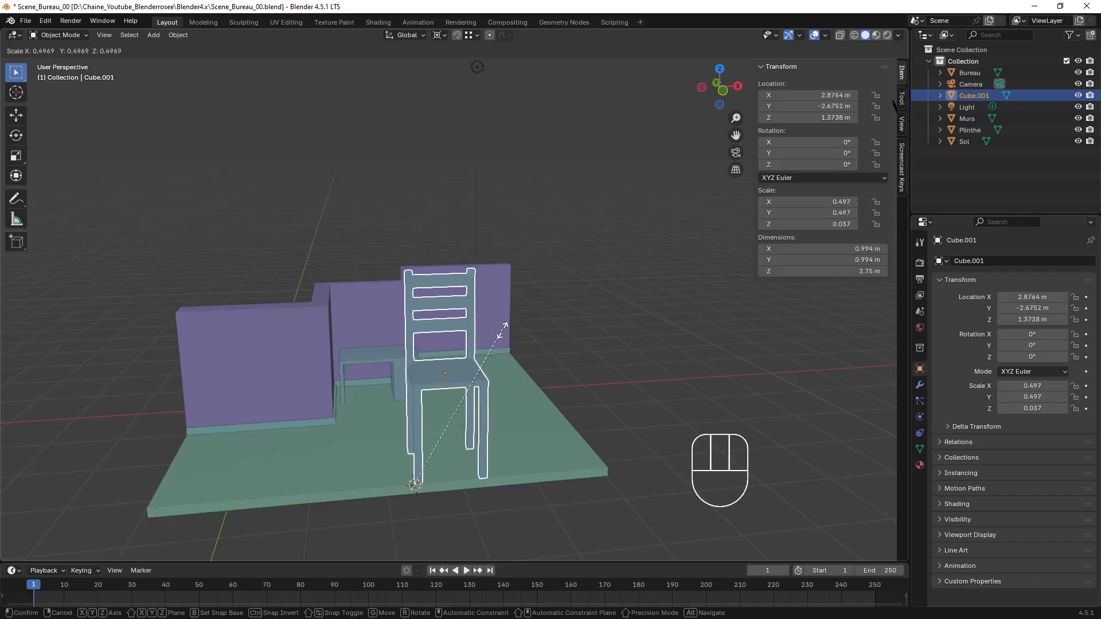
left_click(469, 381)
mouse_move(467, 379)
middle_mouse_down("shift")
mouse_move(594, 362)
mouse_move(488, 375)
middle_mouse_up("shift")
middle_click_drag(709, 399, 574, 342, "shift")
middle_click_drag(573, 341, 486, 253)
key("s")
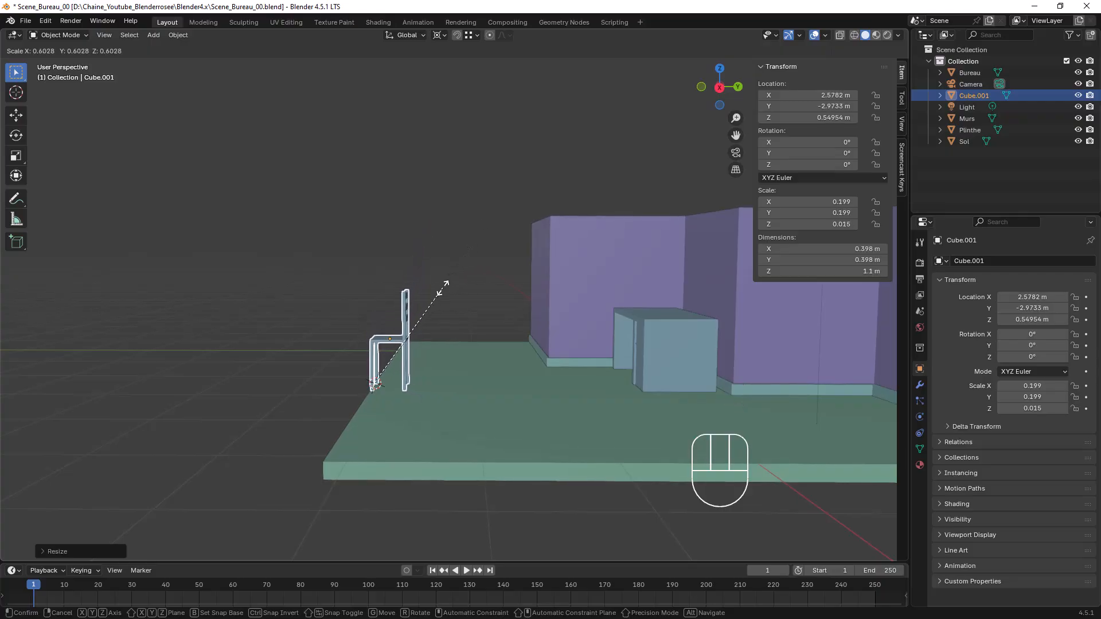
left_click(431, 304)
Move the chair along the Y axis toward the desk, to a Y location of about -0.62 m
middle_click_drag(436, 360, 428, 394)
key("g")
key("y")
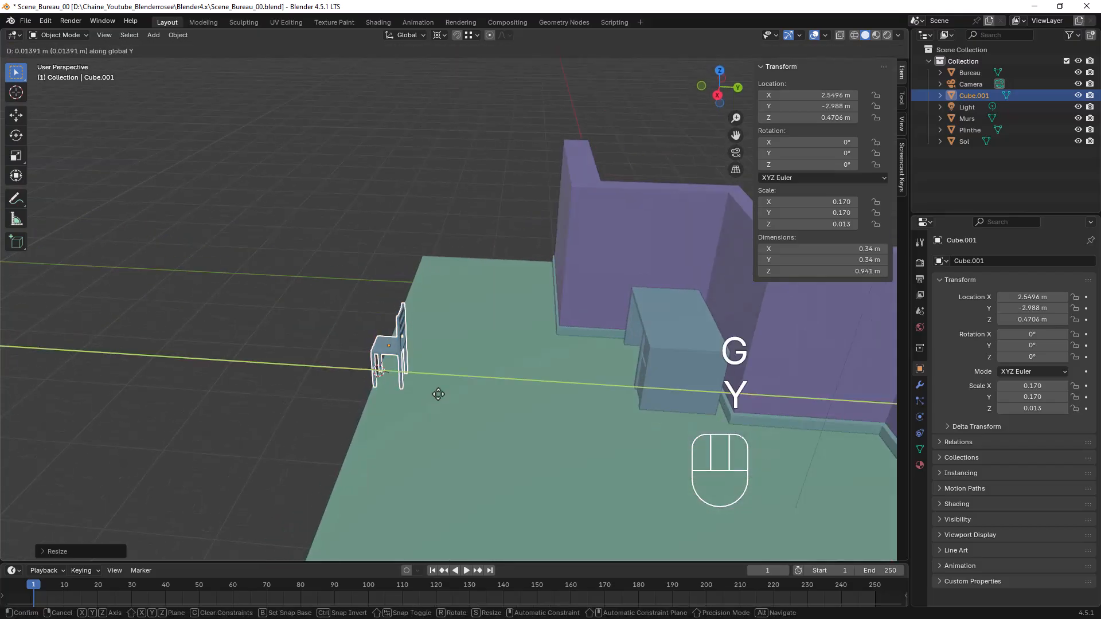
left_click(626, 401)
middle_click_drag(641, 397, 491, 307, "shift")
scroll(563, 370, "up", 5)
mouse_move(524, 340)
middle_mouse_down()
mouse_move(542, 340)
mouse_move(514, 357)
middle_mouse_up()
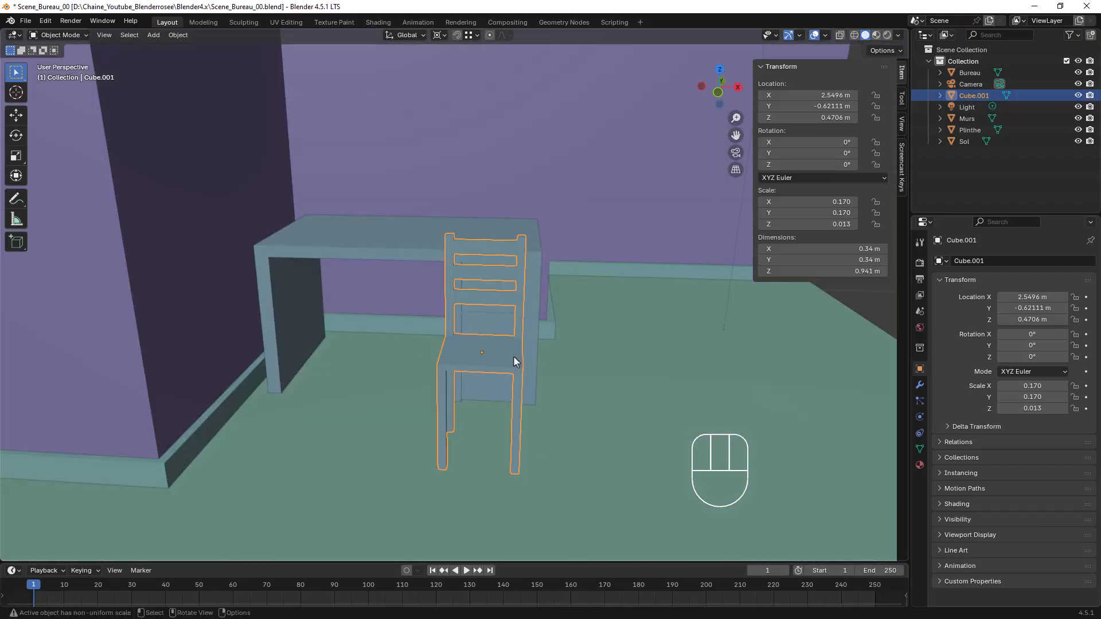
Set the pivot point to Median Point and move the chair along X to about 2.04 m, in front of the desk's opening
left_click(439, 36)
left_click(467, 101)
key("g")
key("x")
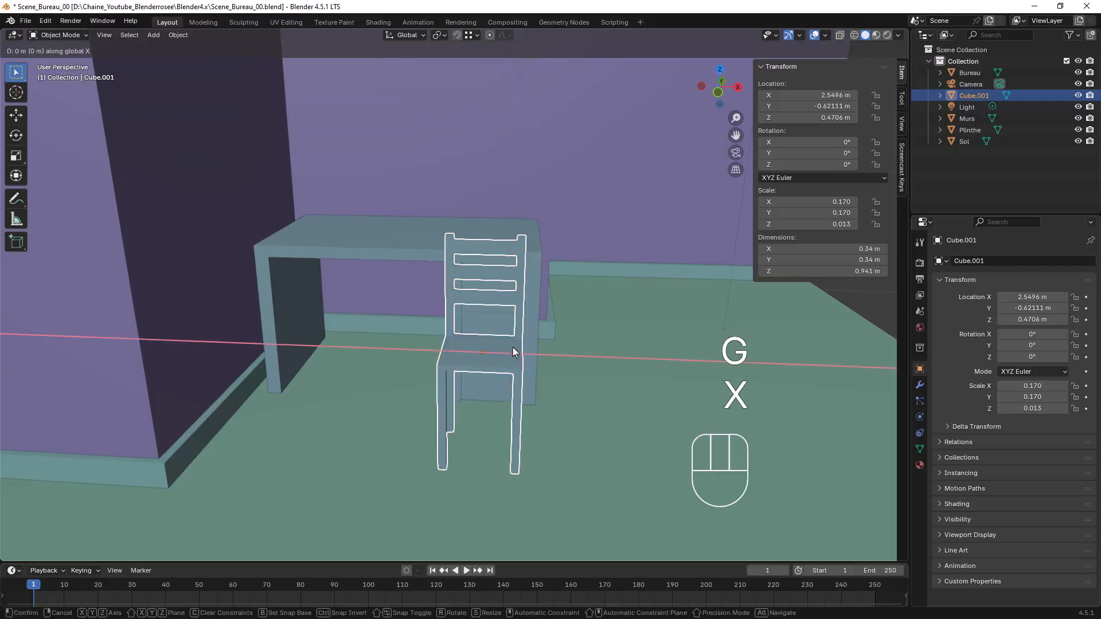
left_click(394, 336)
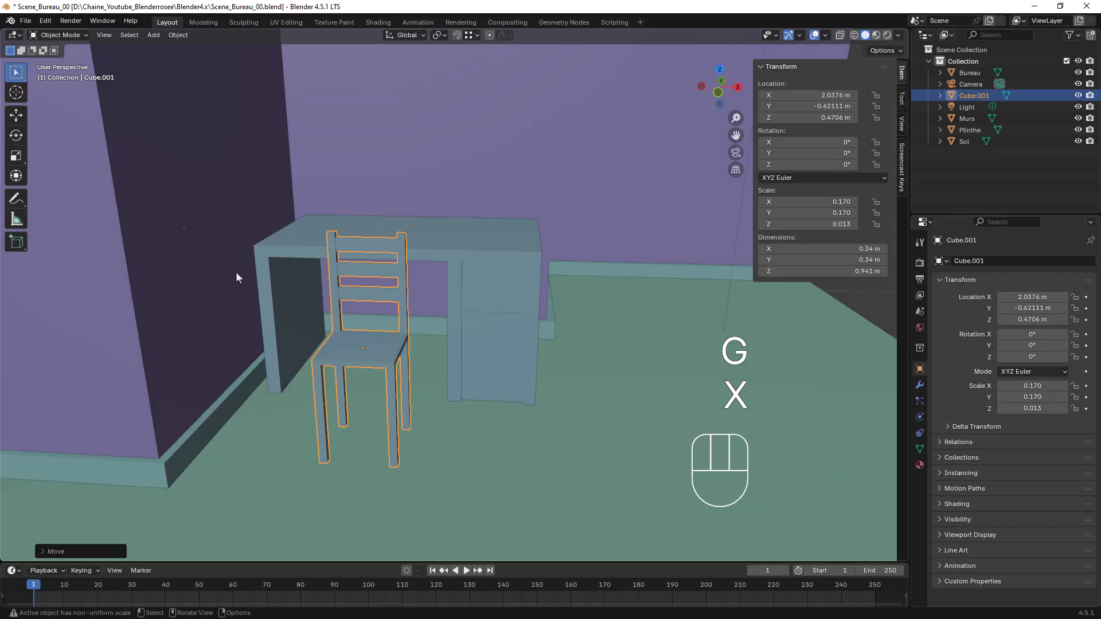
Rotate the chair by about 180° around the Z axis so its seat faces the desk
left_click(16, 137)
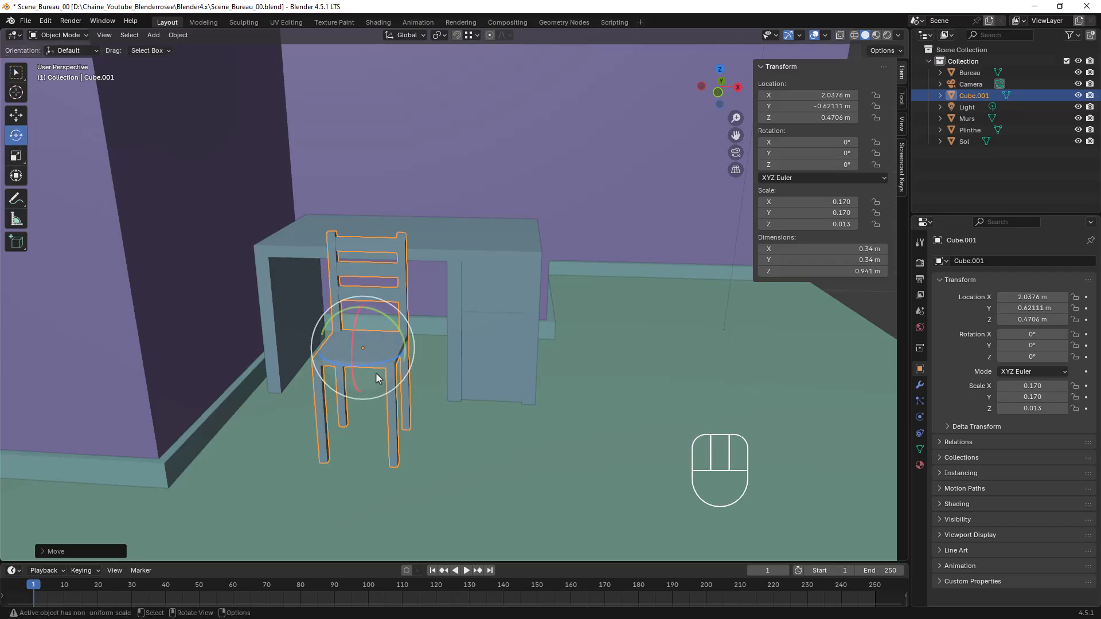
left_click_drag(356, 372, 404, 195)
left_click(91, 549)
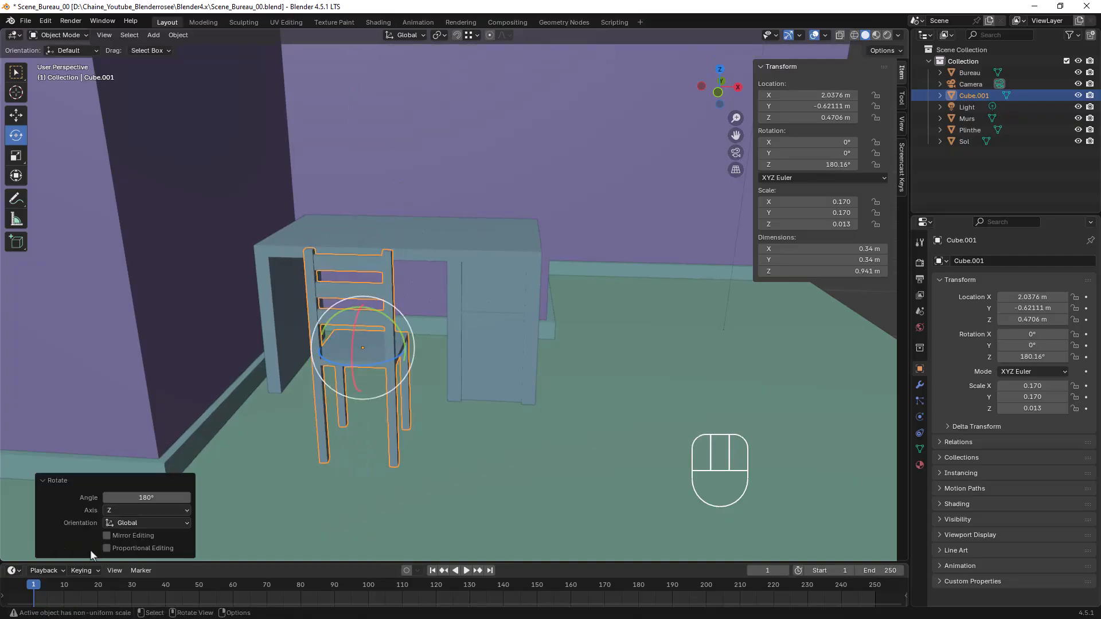
Move the chair along Y to about -0.29 m so it sits closer to the desk, and deselect it
middle_click_drag(577, 300, 470, 355)
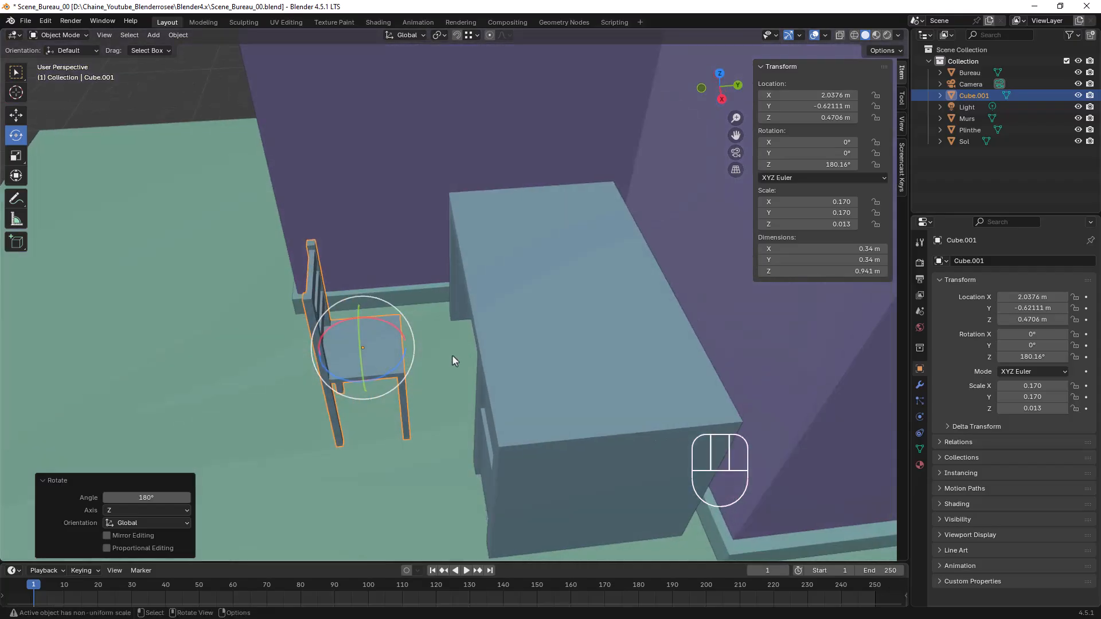
key("g")
key("y")
left_click(529, 352)
middle_click_drag(529, 352, 596, 365)
scroll(653, 335, "down", 5)
left_click(686, 356)
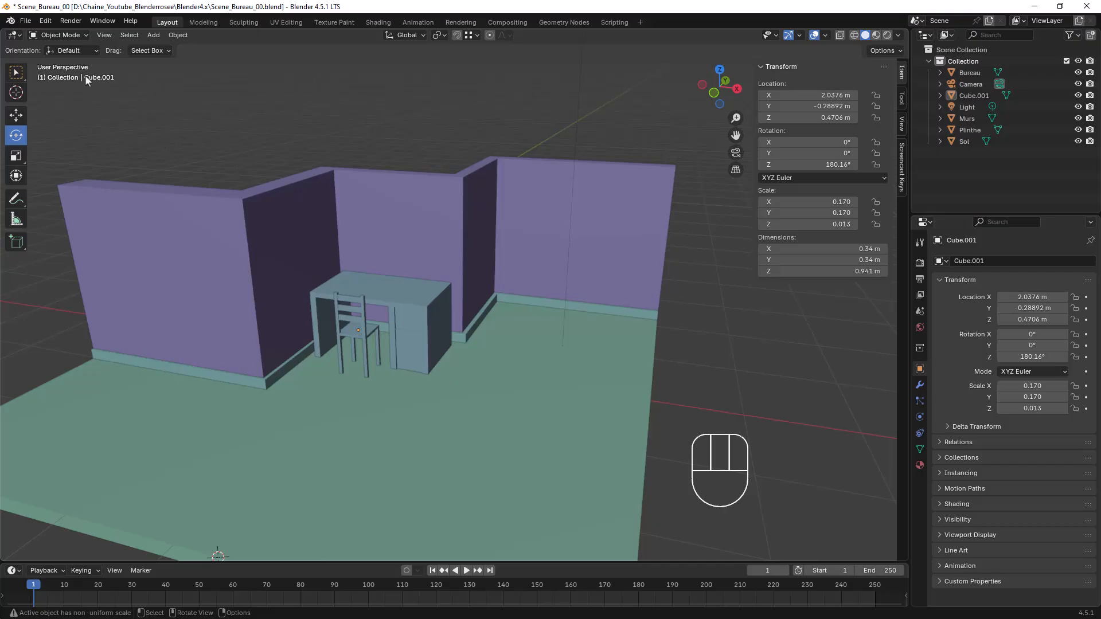
Open Etagere_Blender_01.blend as the source file for appending
left_click(25, 21)
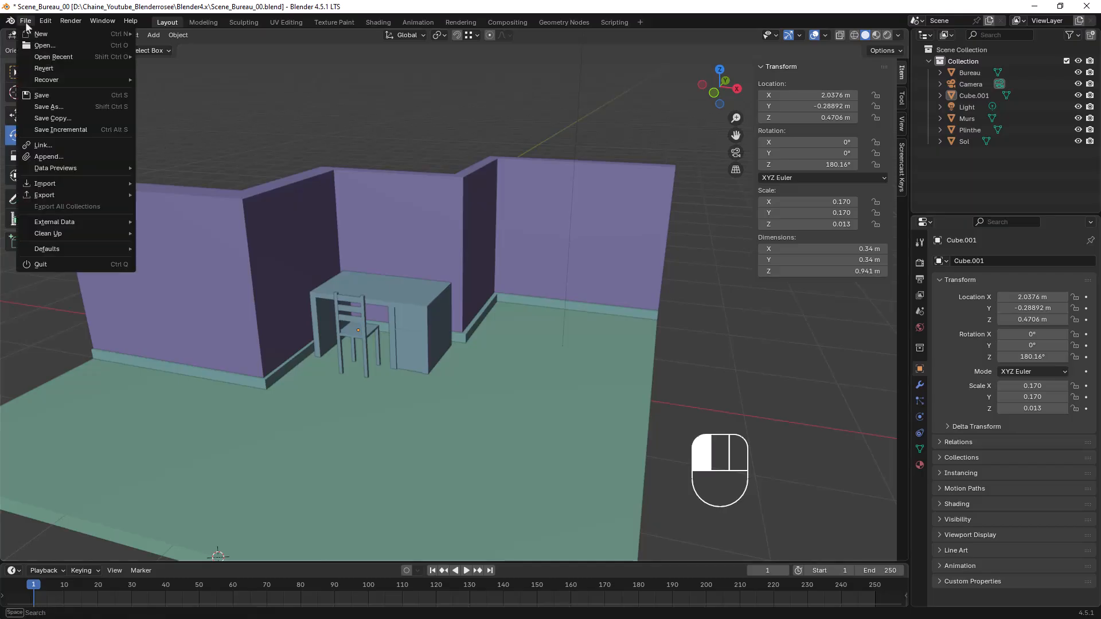
left_click(49, 157)
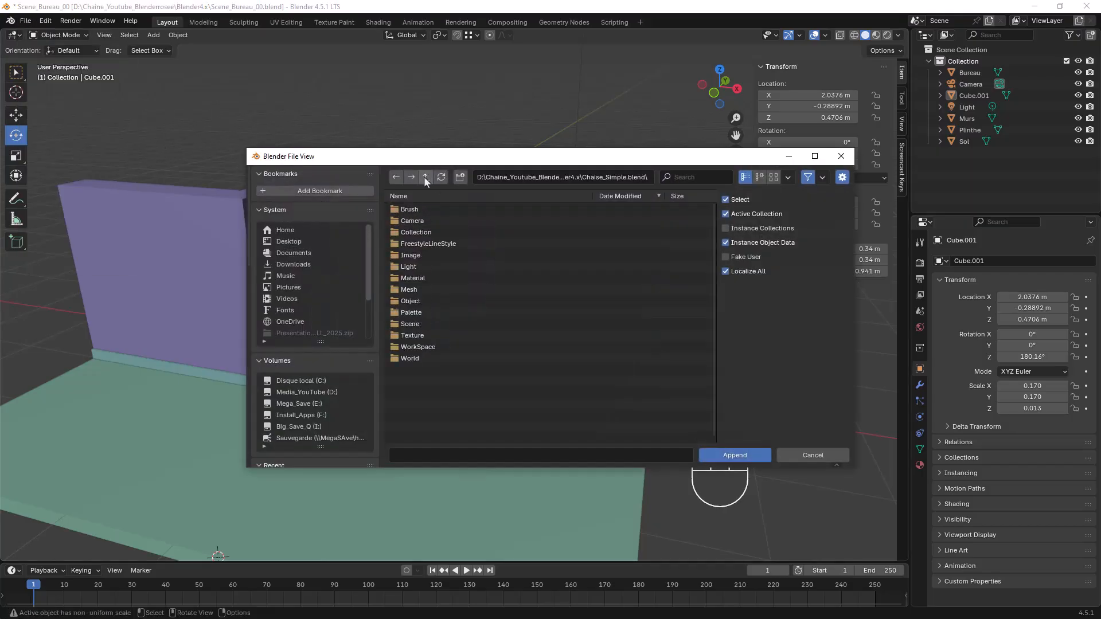
left_click(425, 178)
scroll(444, 276, "down", 2)
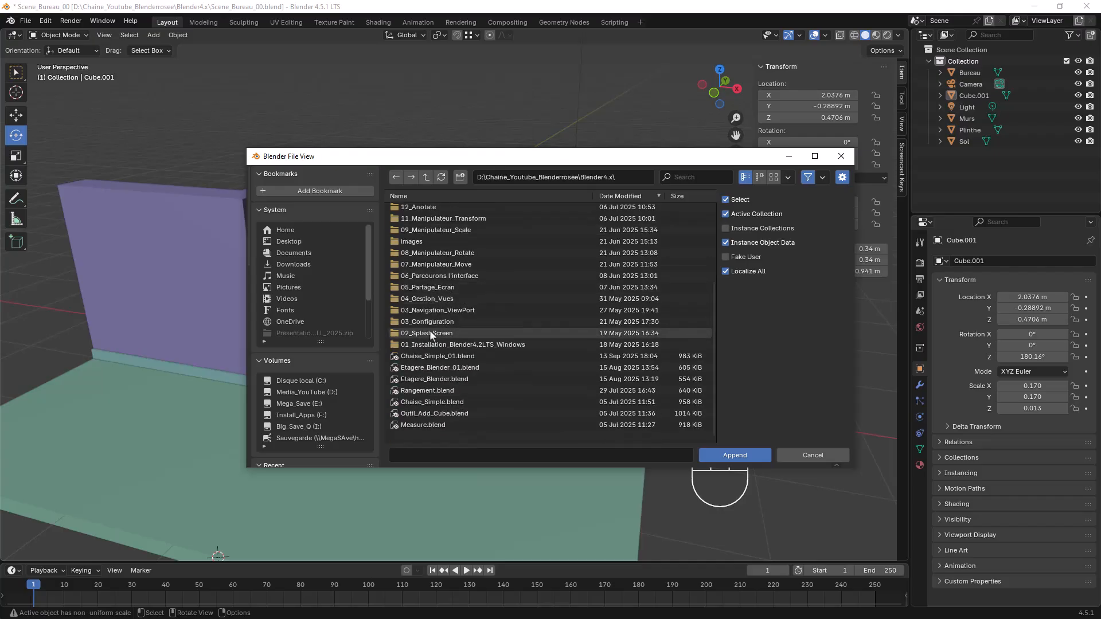
left_click(439, 369)
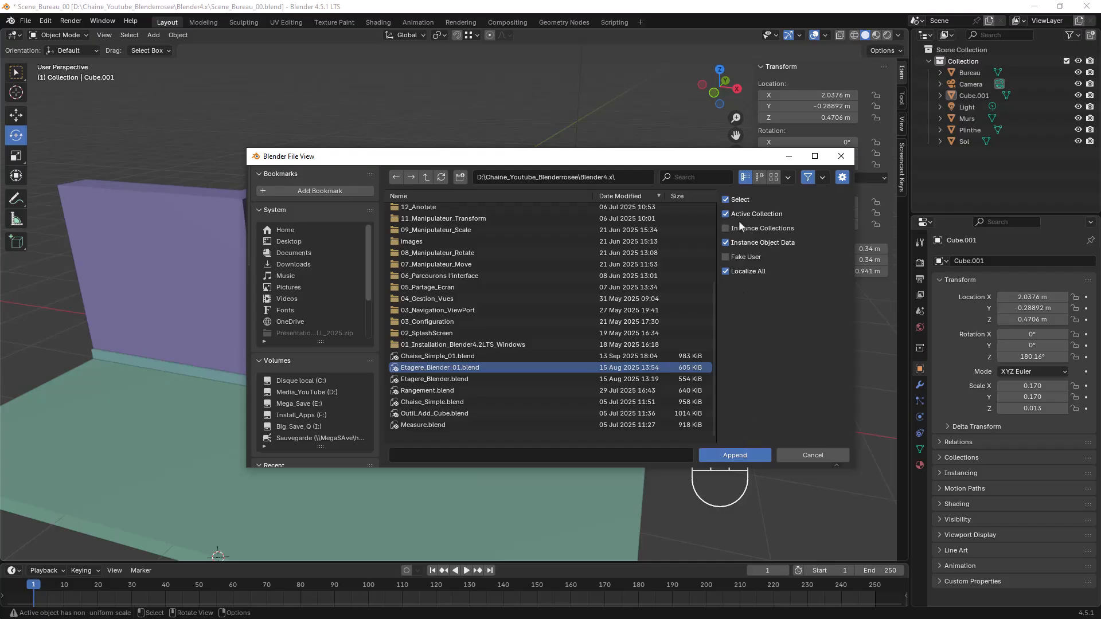
left_click(735, 456)
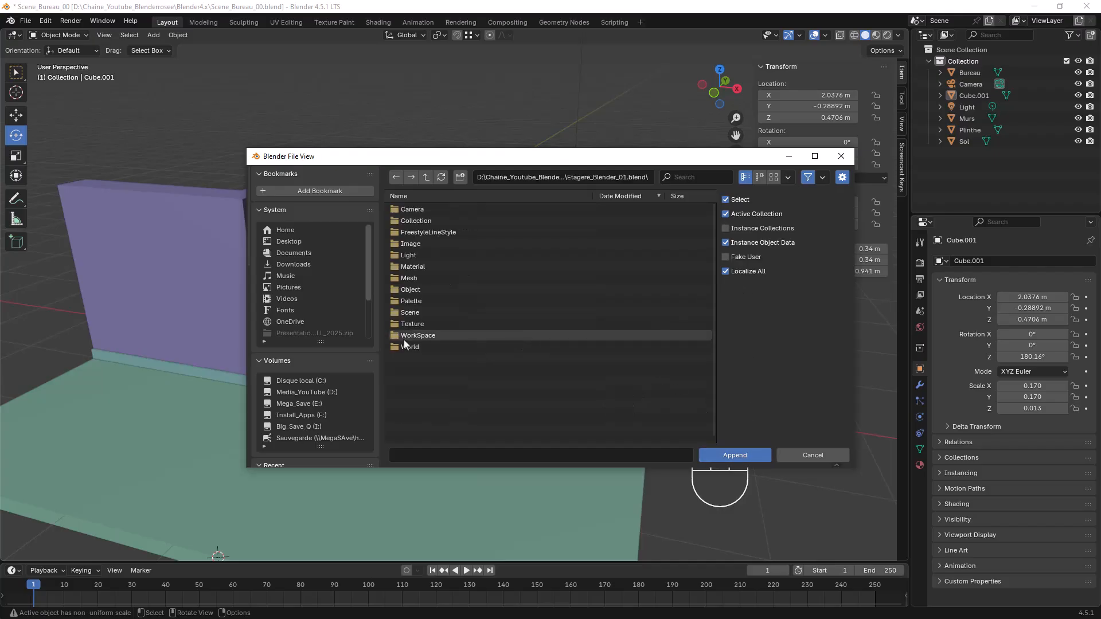
Append the objects Cube, Cylinder and Etagère from the file's Object category
double_click(412, 289)
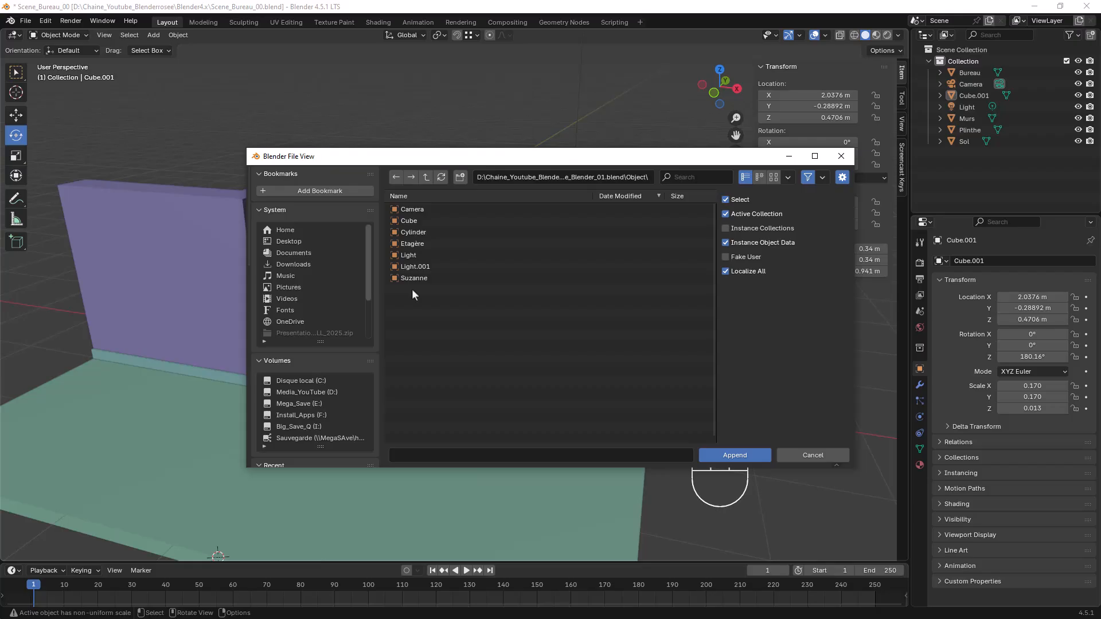
left_click(412, 222)
left_click(421, 233, "shift")
left_click(419, 242, "shift")
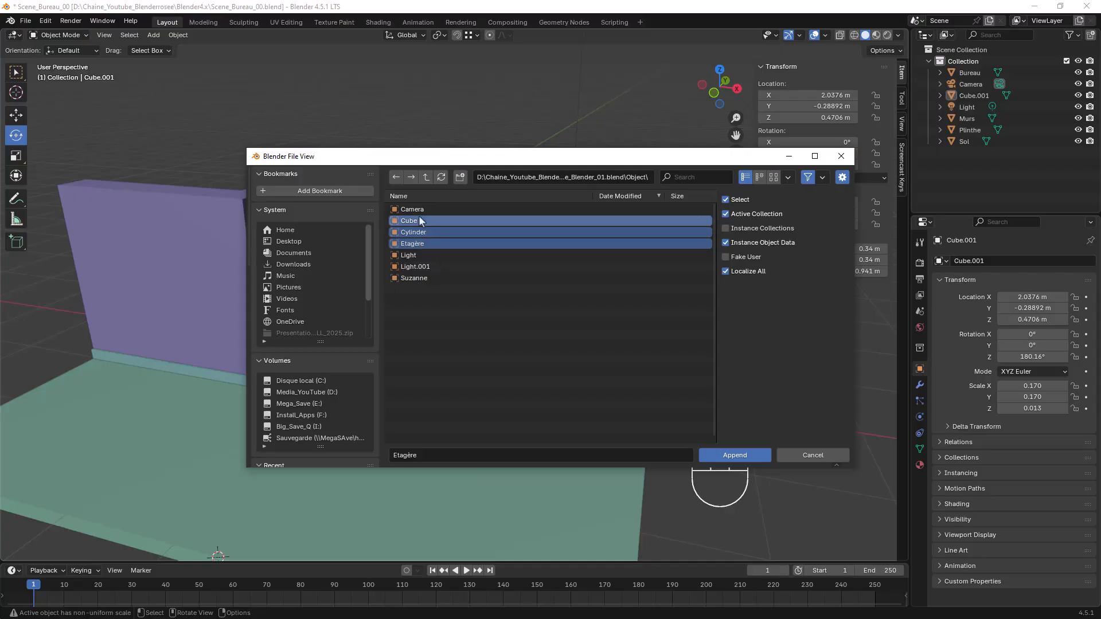
left_click(735, 455)
Enable snapping and move the appended shelf and its objects onto the floor's front corner, by X 4.7524 m, Y -2.9828 m, Z -0.00755 m
scroll(464, 332, "down", 3)
middle_click_drag(463, 332, 369, 323)
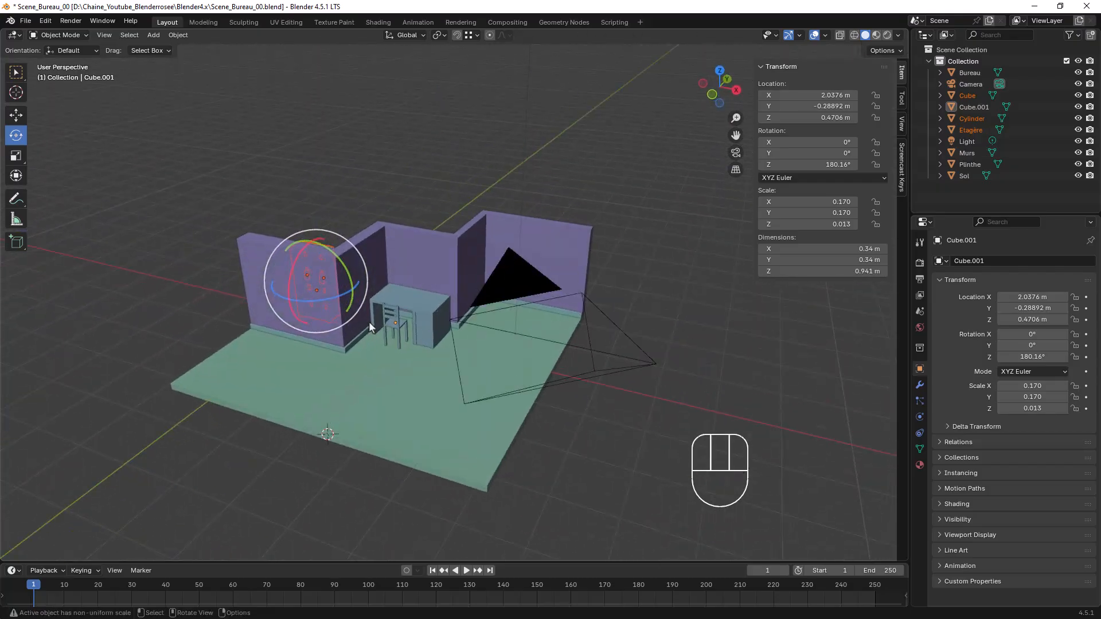
left_click(456, 35)
key("g")
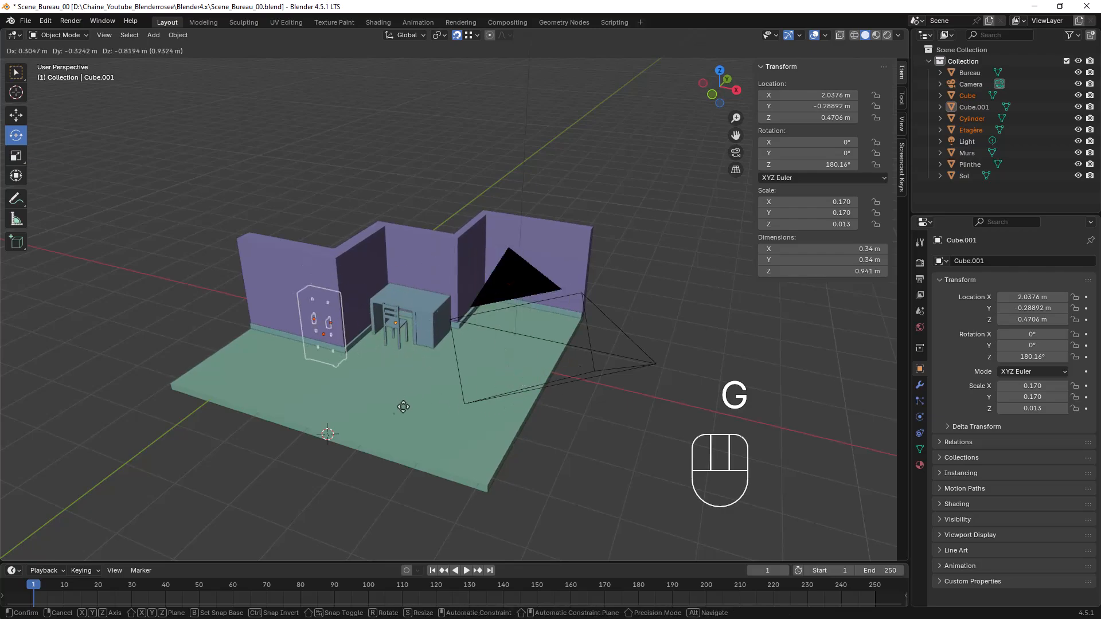
left_click(487, 479)
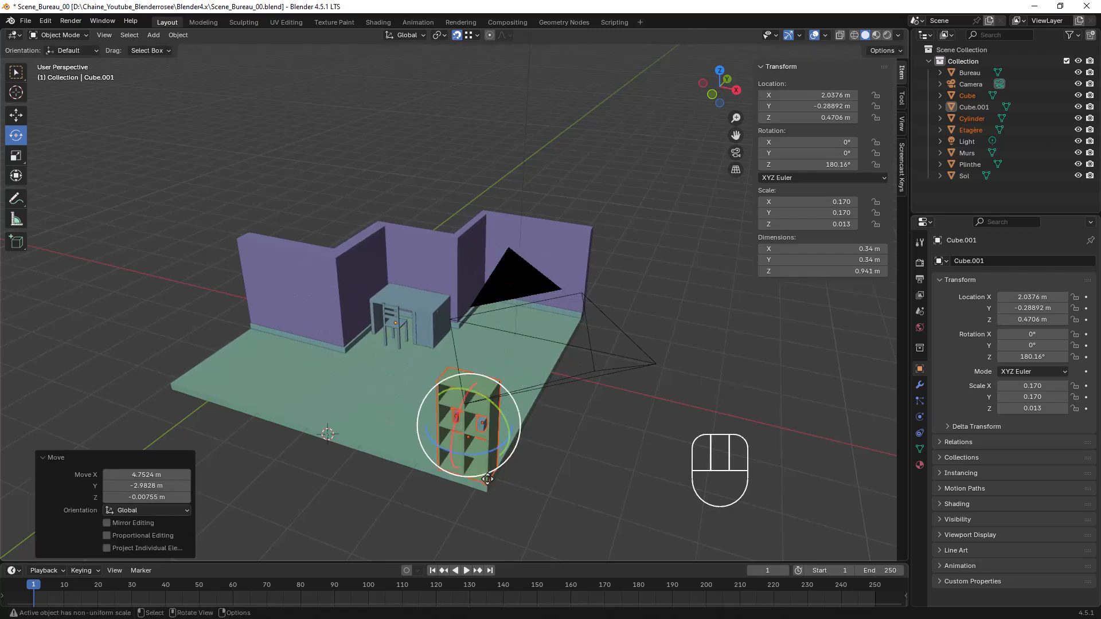
Move the shelf and its objects along the X axis by -4.0856 m, toward the opposite end of the floor
middle_click_drag(433, 476, 627, 357)
scroll(607, 333, "up", 1)
scroll(607, 334, "up", 1)
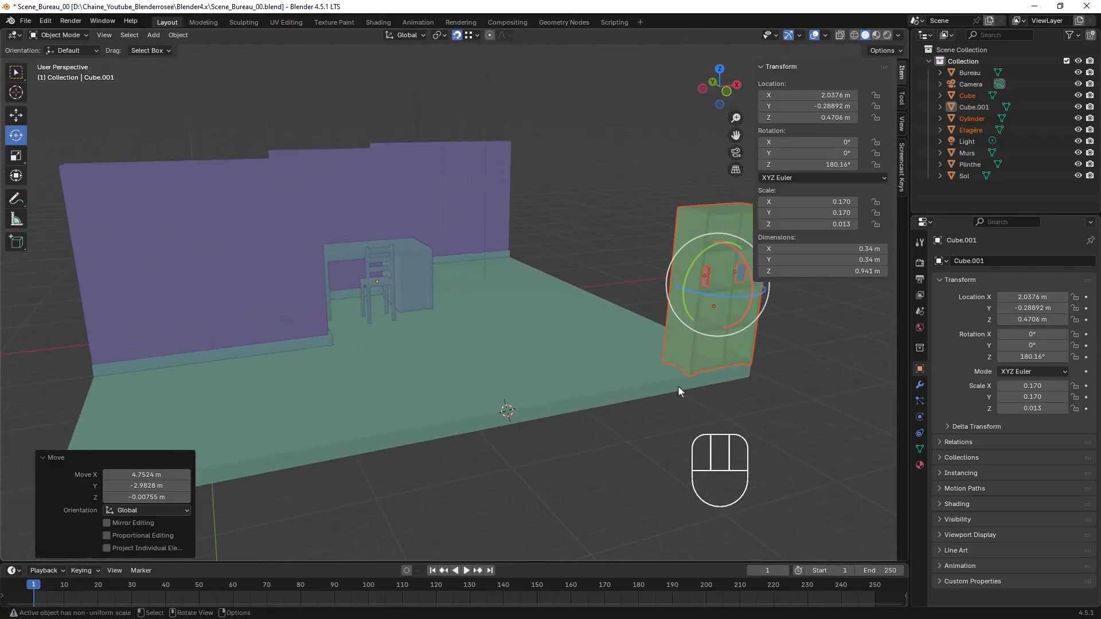
key("g")
key("x")
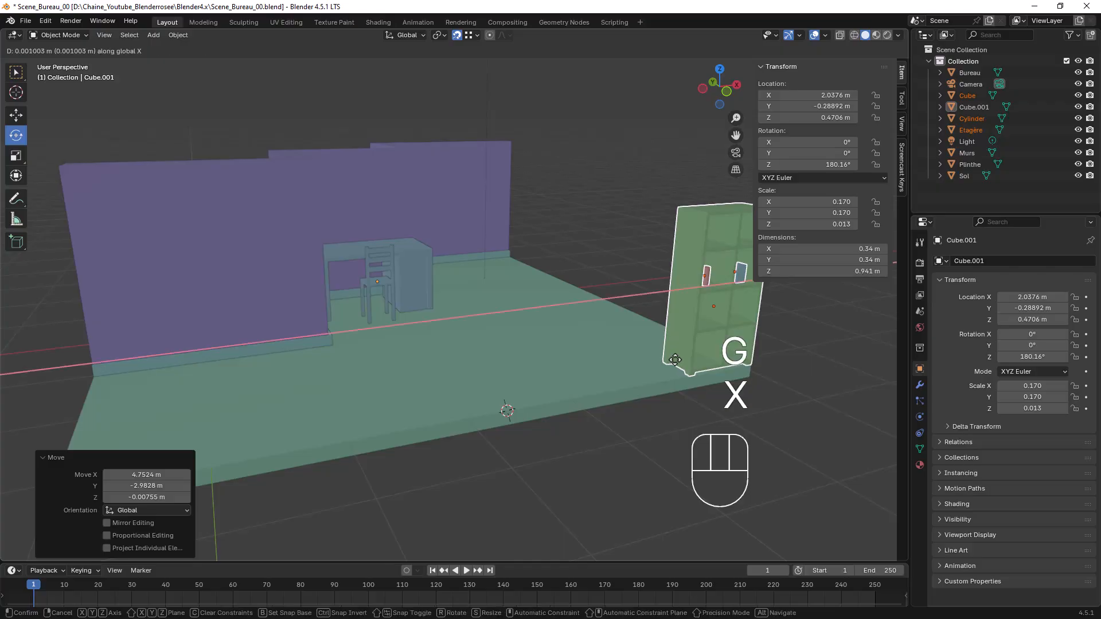
left_click(241, 390)
Move the shelf and its objects along the Y axis by 1.7531 m, against the wall's baseboard, and deselect them
middle_click_drag(241, 390, 563, 342)
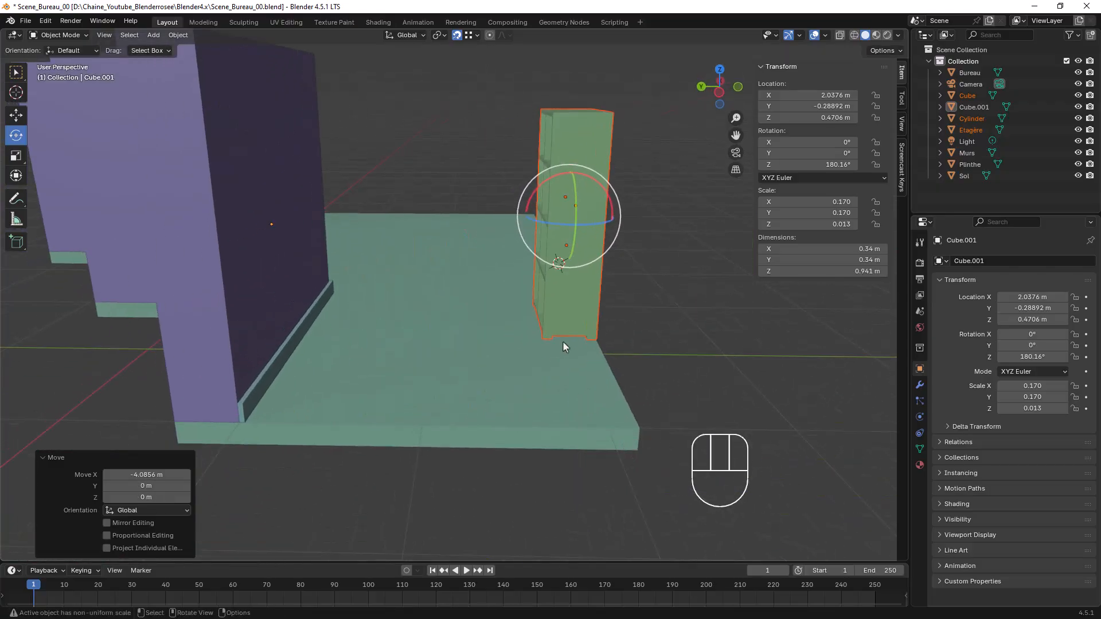
key("g")
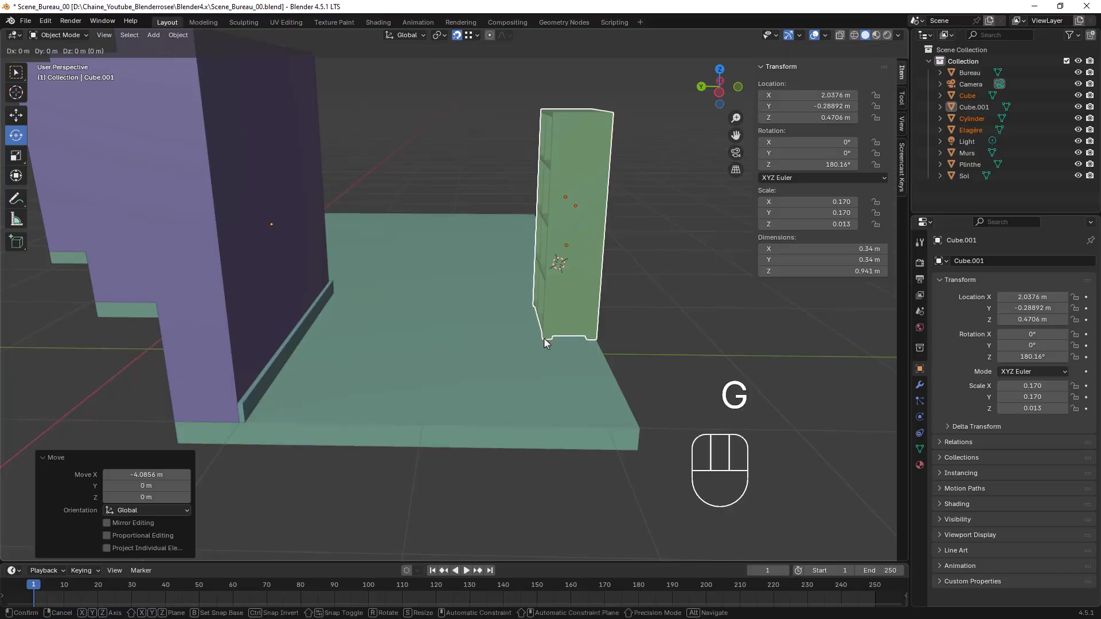
key("y")
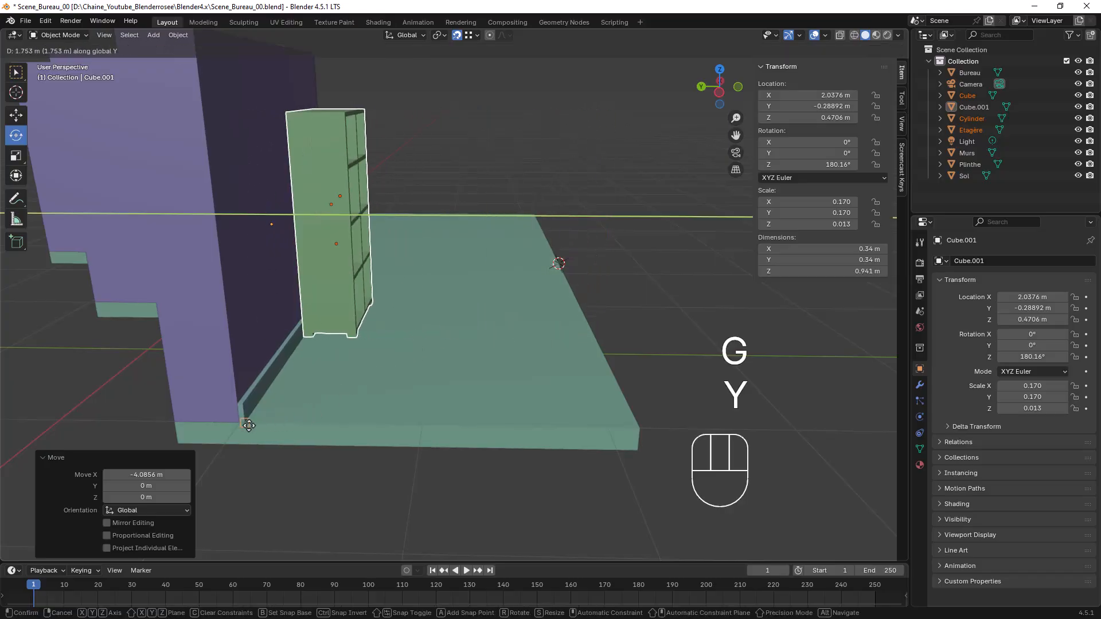
left_click(309, 388)
middle_click_drag(308, 388, 505, 328)
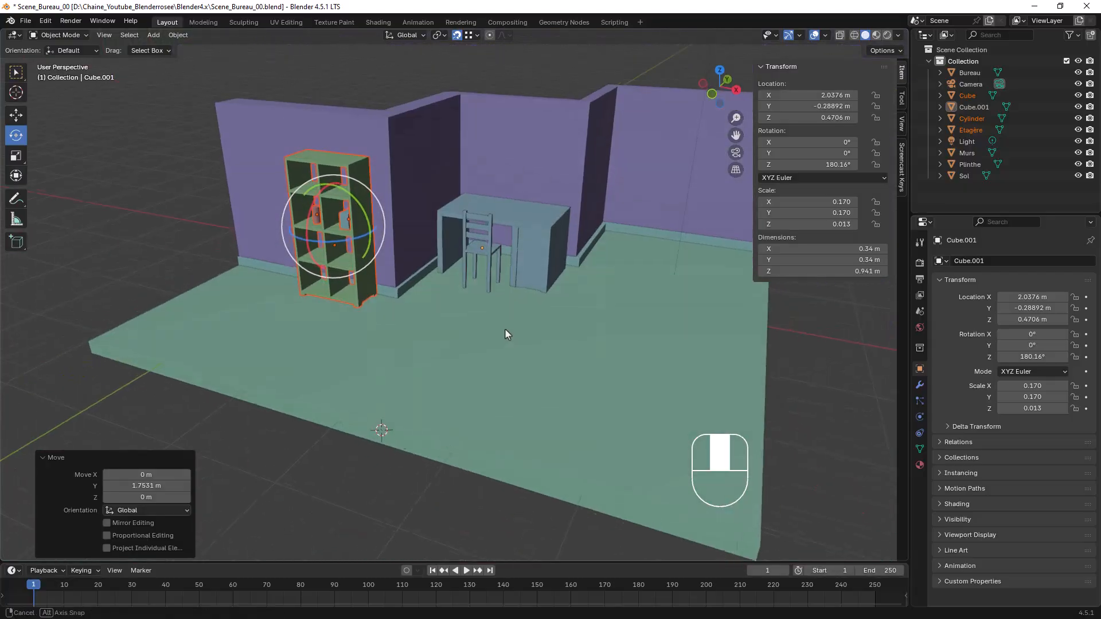
left_click(181, 239)
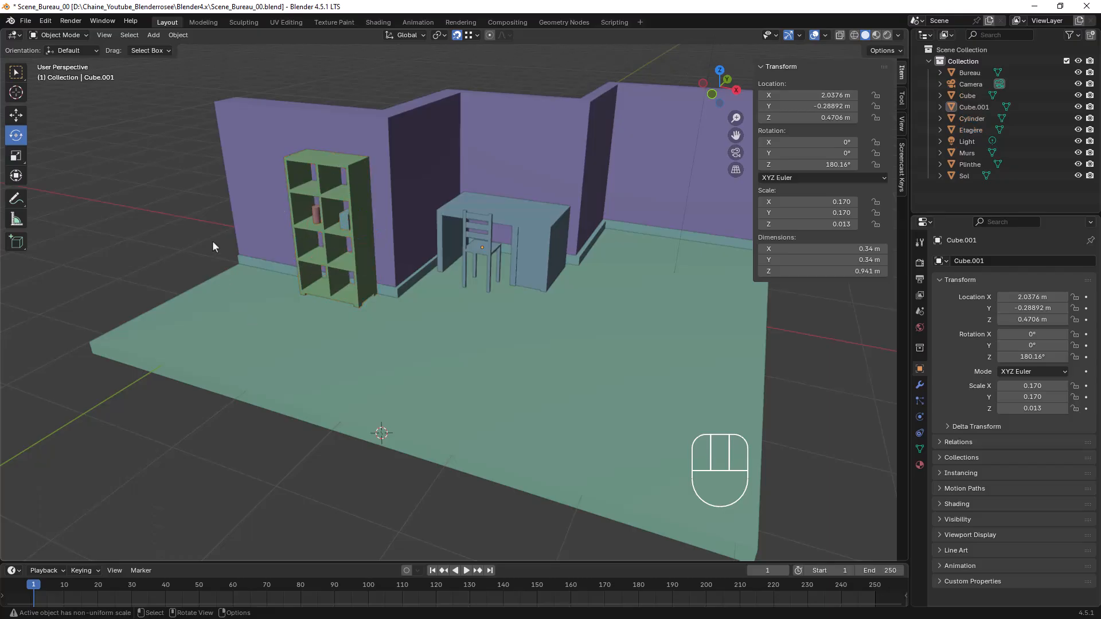
middle_click_drag(555, 210, 505, 263, "shift")
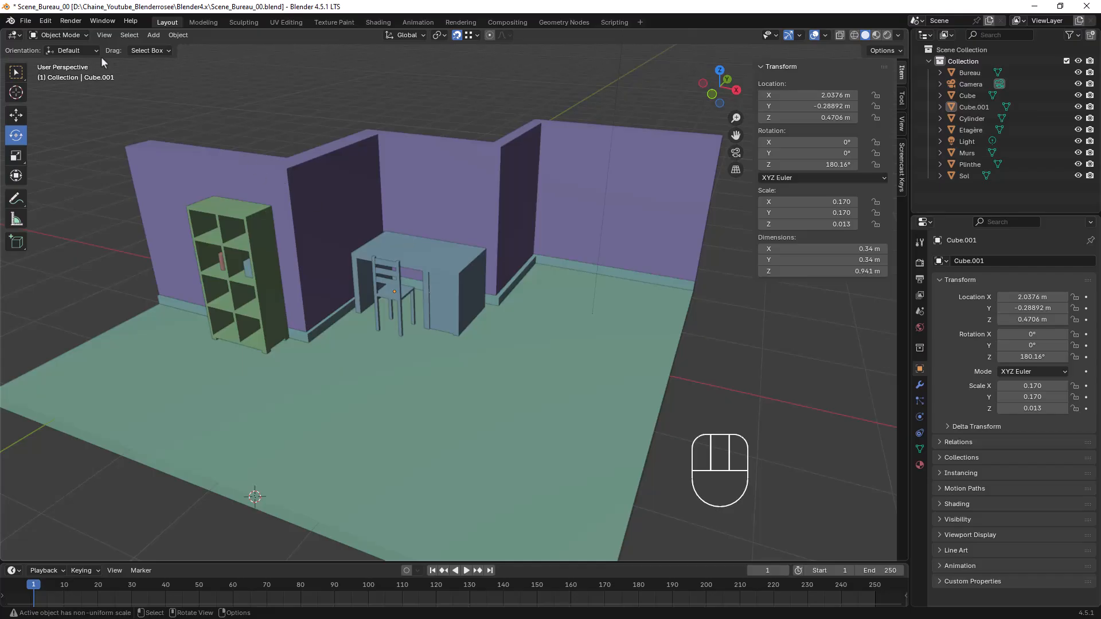
left_click(27, 22)
left_click(41, 46)
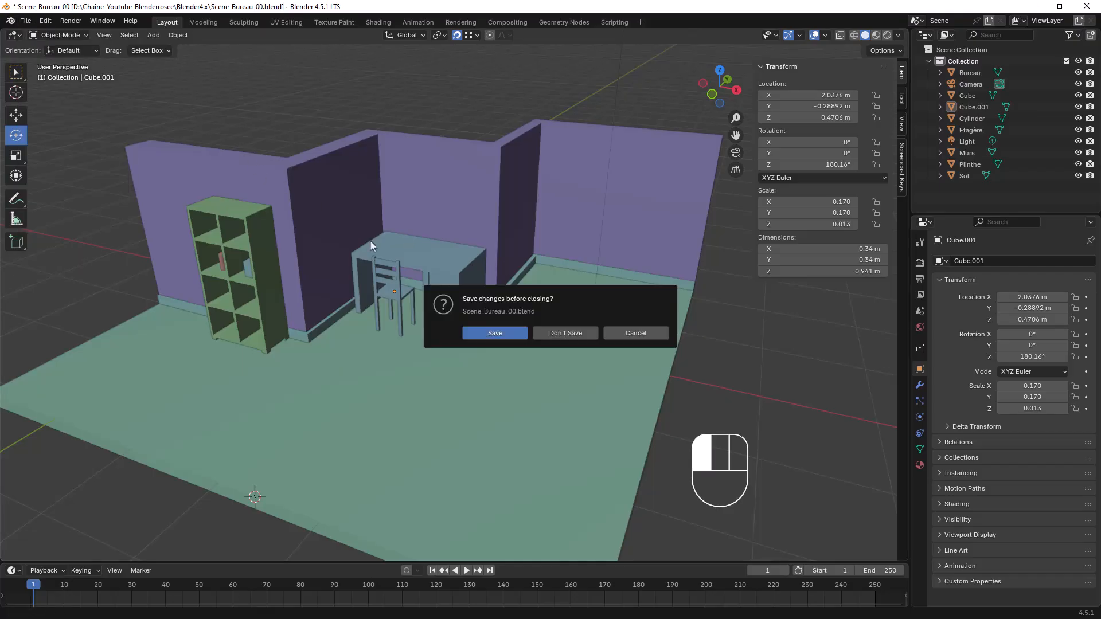
left_click(630, 333)
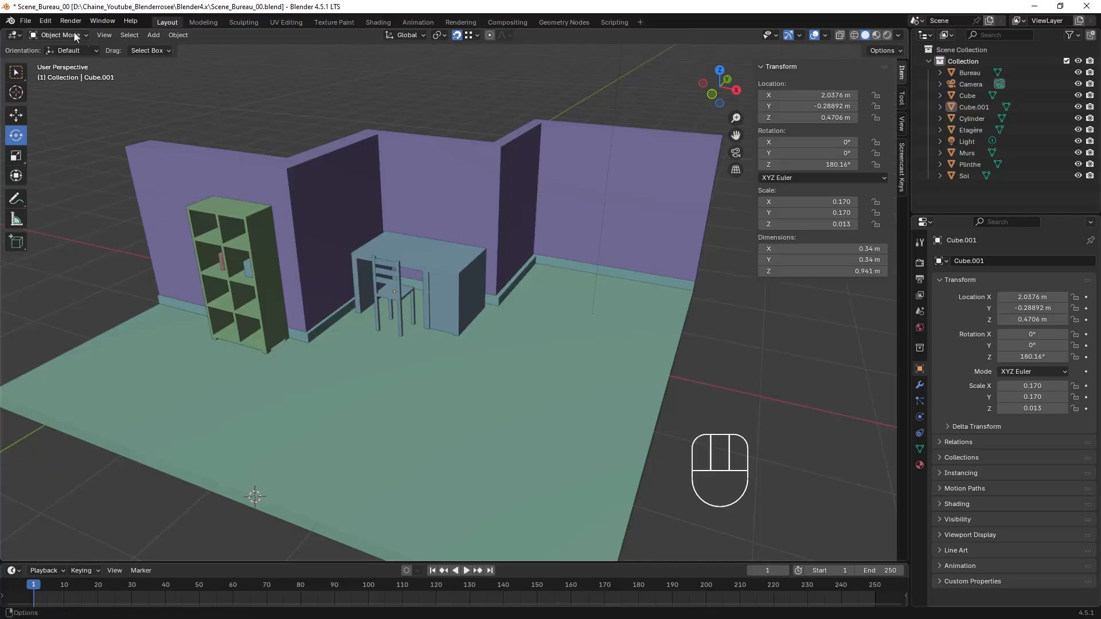
Open Rangement.blend from the Blender4.x folder as the source file for appending
left_click(26, 21)
left_click(57, 155)
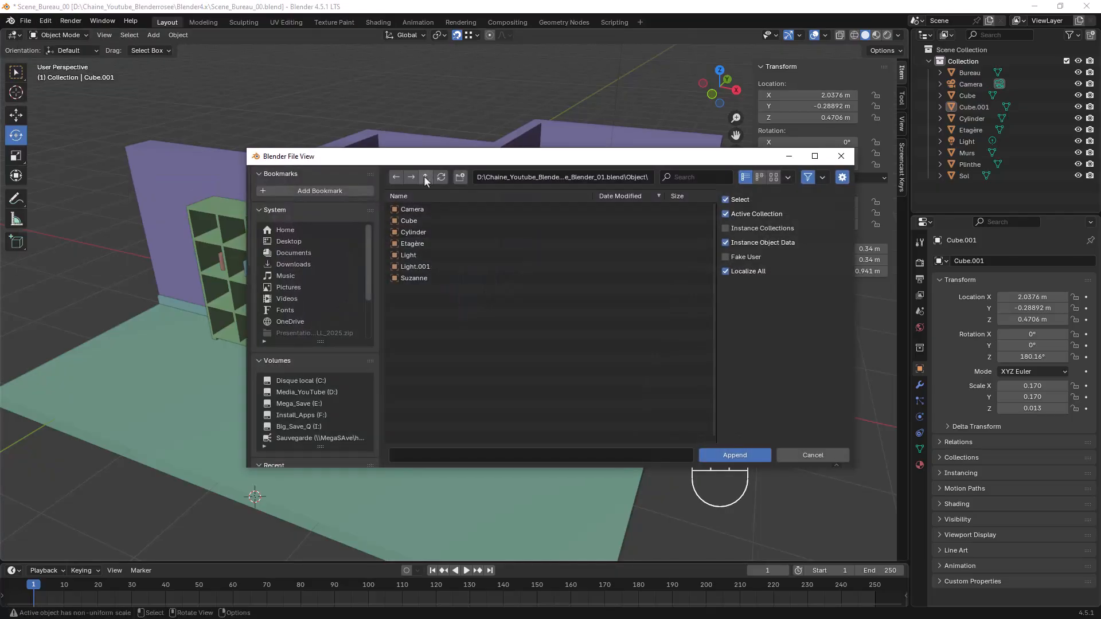
left_click(425, 178)
left_click(425, 178)
left_click(425, 178)
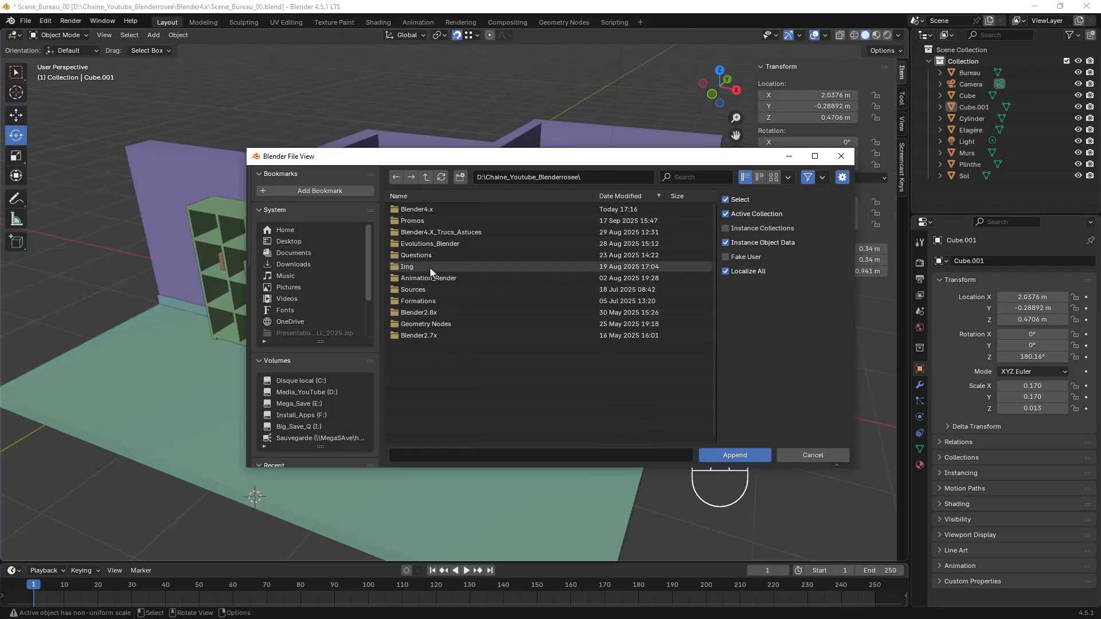
double_click(414, 208)
scroll(461, 296, "down", 5)
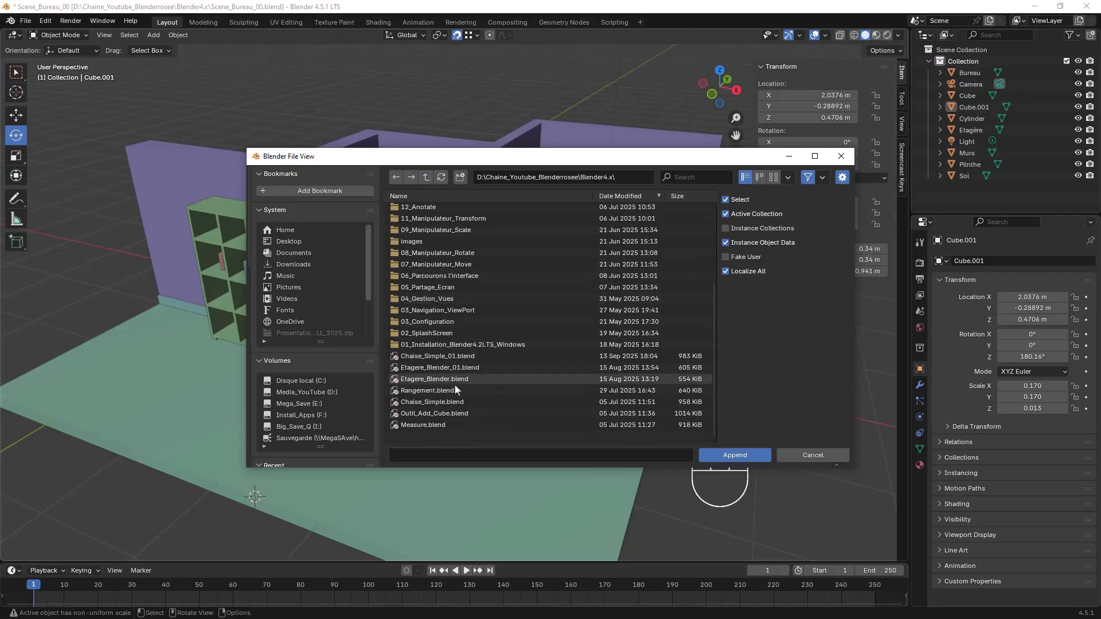
left_click(428, 390)
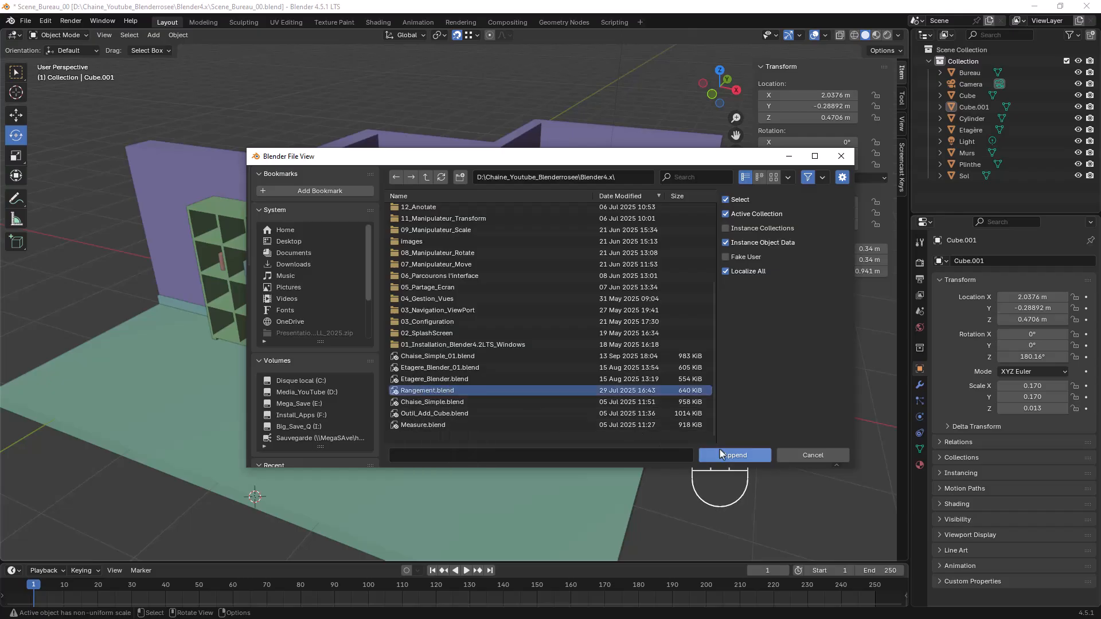
left_click(743, 457)
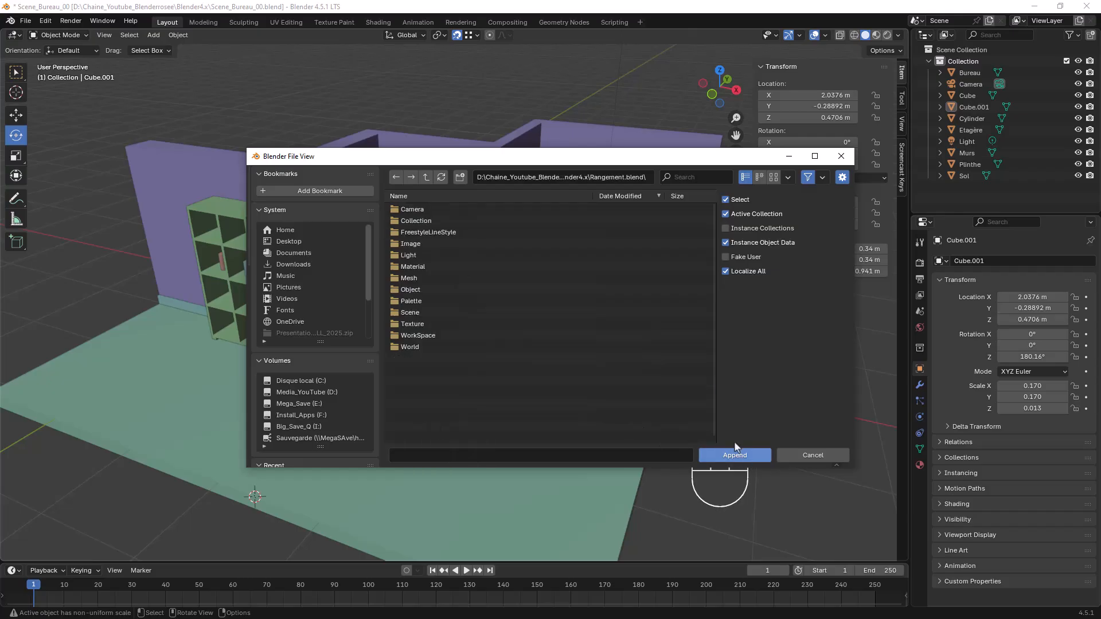
Append every object from Cube through Cube.026 from the file's Object category
double_click(417, 290)
left_click(417, 221)
scroll(473, 314, "down", 5)
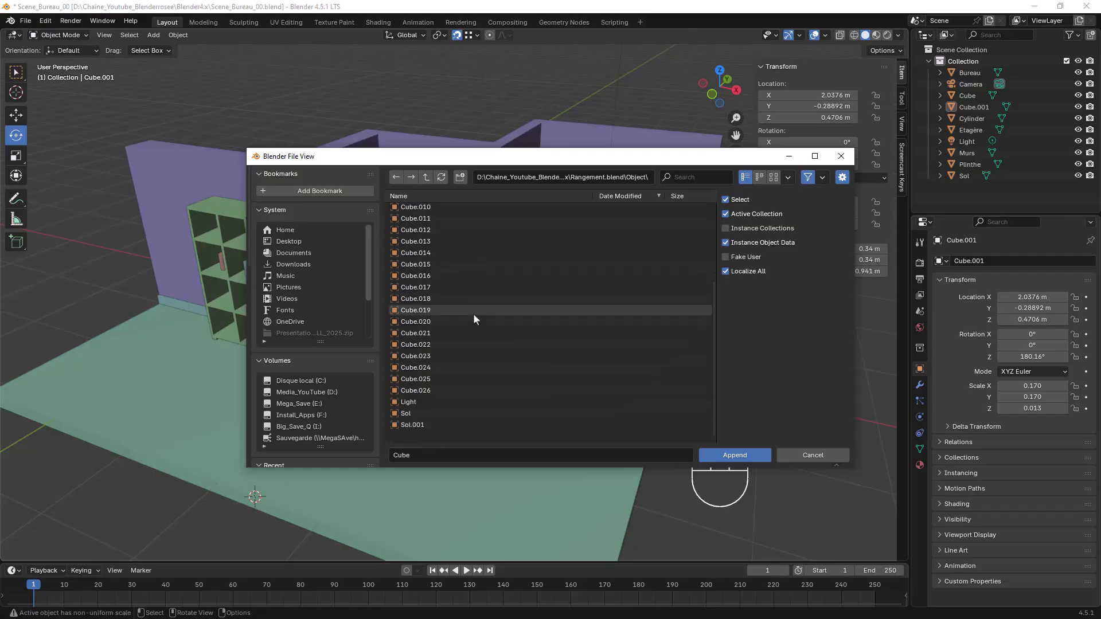
scroll(452, 284, "up", 5)
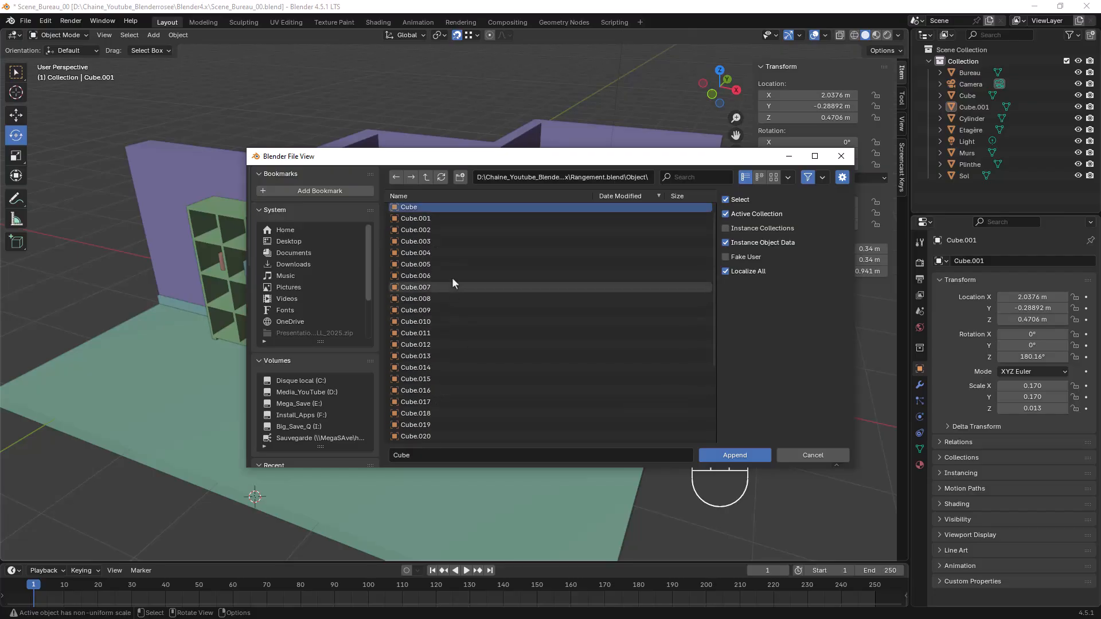
scroll(431, 408, "down", 5)
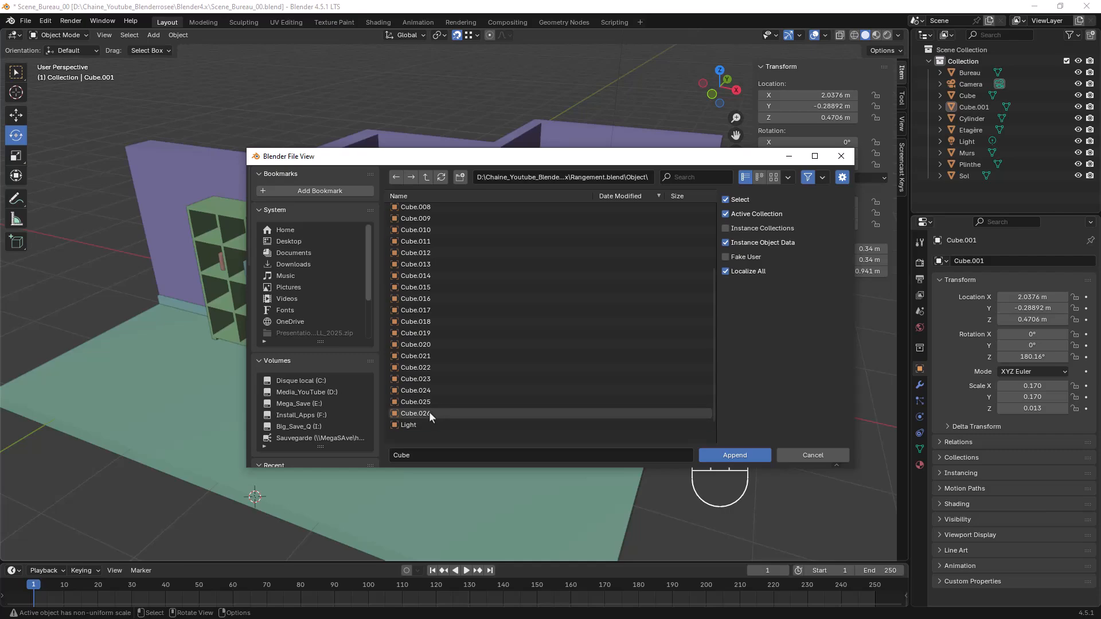
left_click(429, 412, "shift")
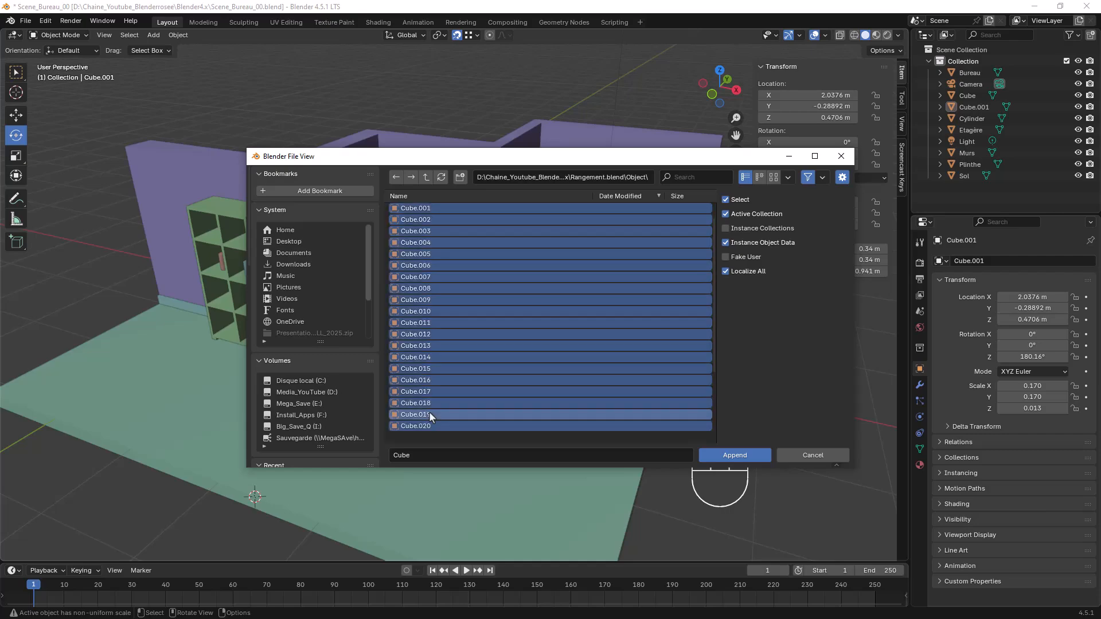
left_click(729, 456)
Move the appended storage unit pieces along the Y axis, clear of the office floor
middle_click_drag(514, 325, 558, 325)
key("g")
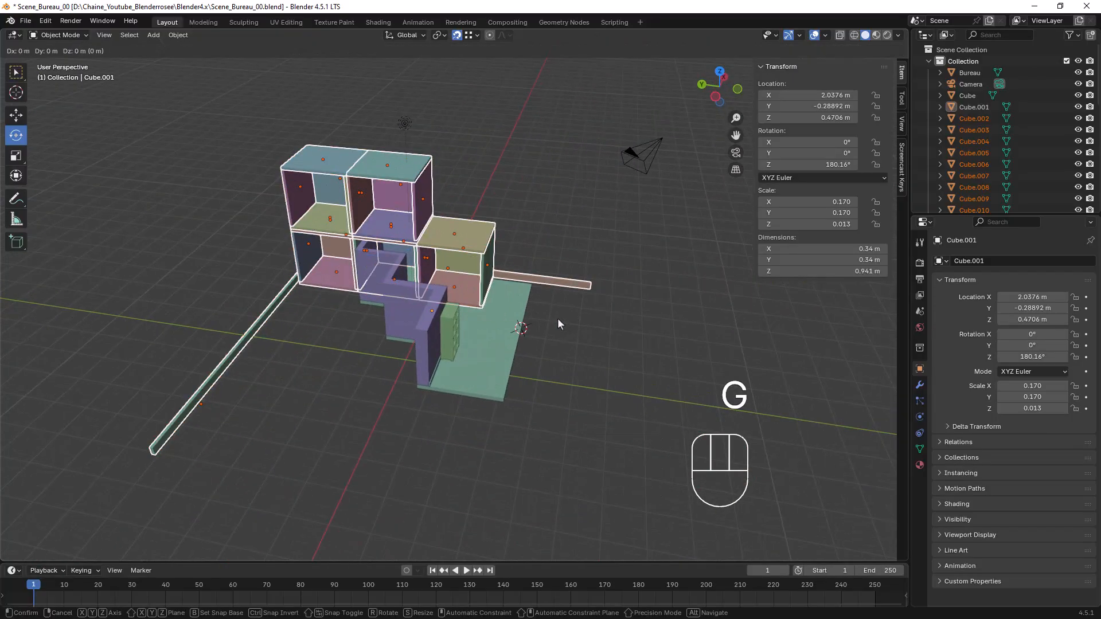
key("y")
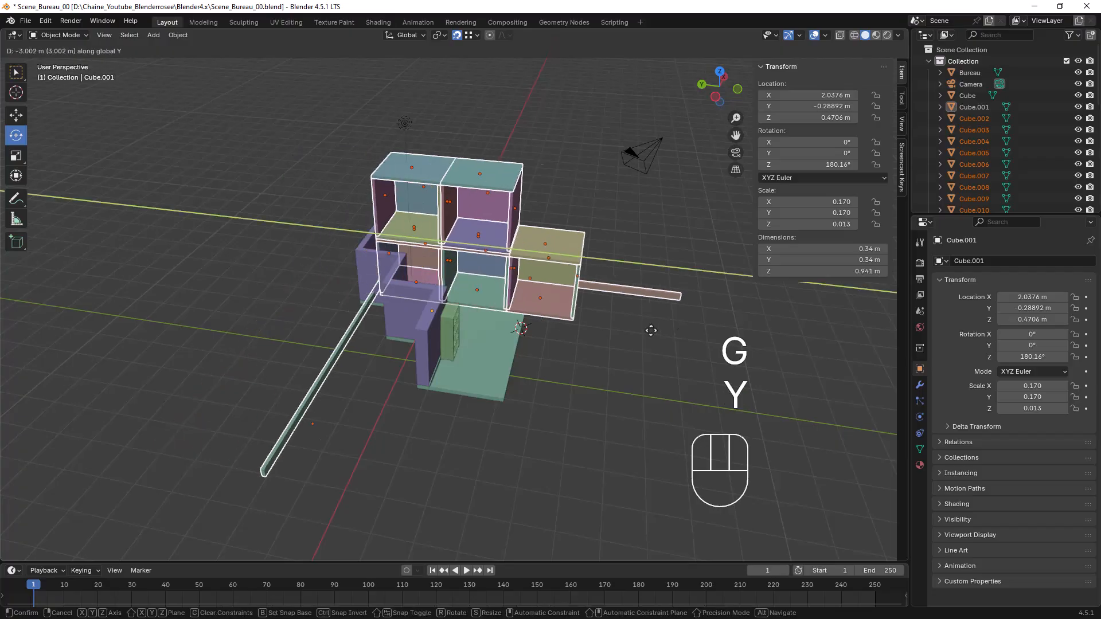
left_click(864, 397)
Delete the two long beams that were appended along with the storage unit
middle_click_drag(875, 420, 549, 349)
left_click(549, 349)
left_click(564, 389)
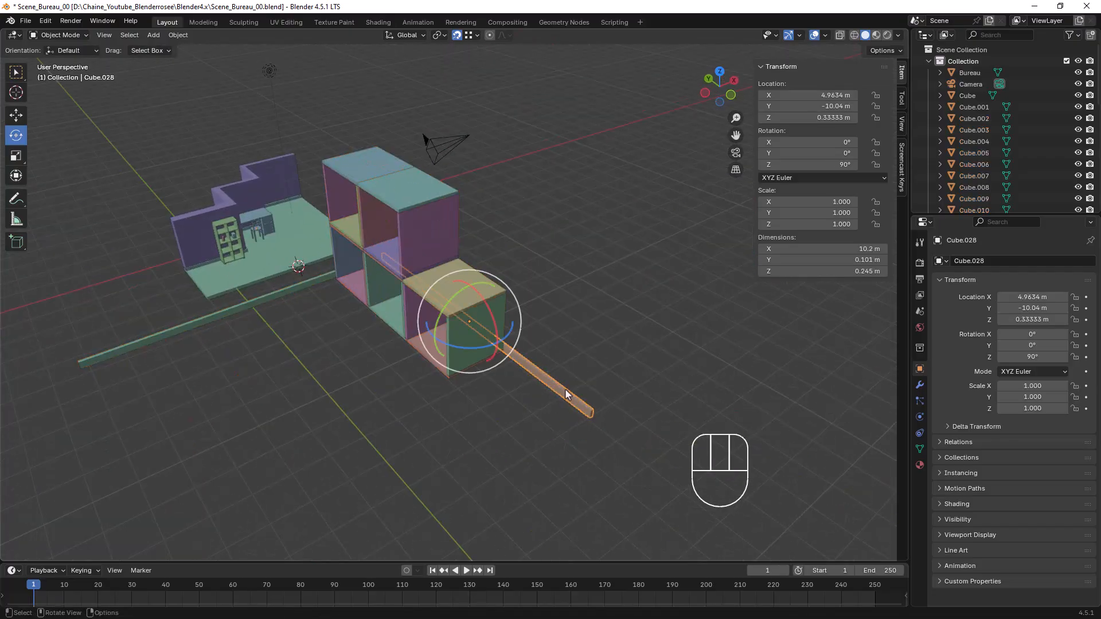
key("Delete")
left_click(244, 313)
key("Delete")
middle_click_drag(295, 376, 394, 371)
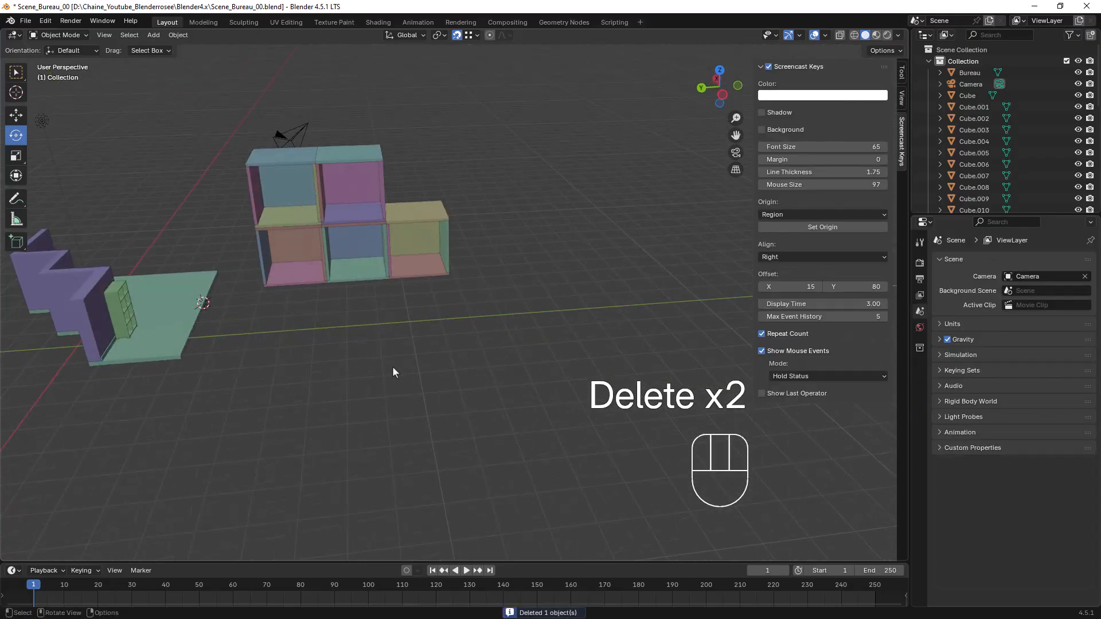
Move the camera along the Y axis, away from the storage unit, to Y -2.7447 m
left_click(303, 126)
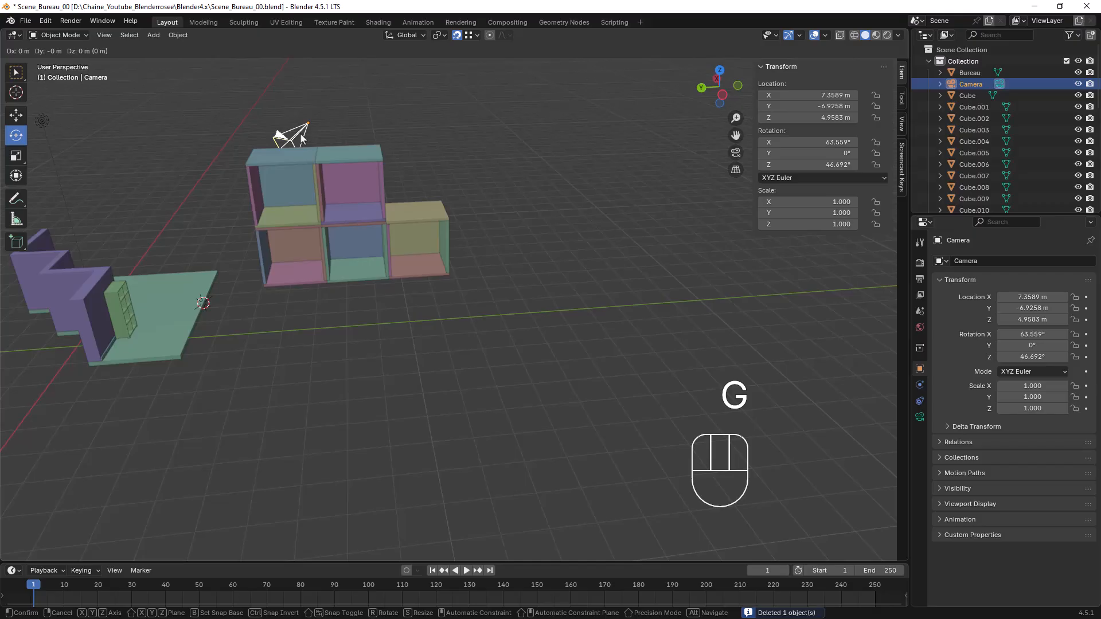
key("y")
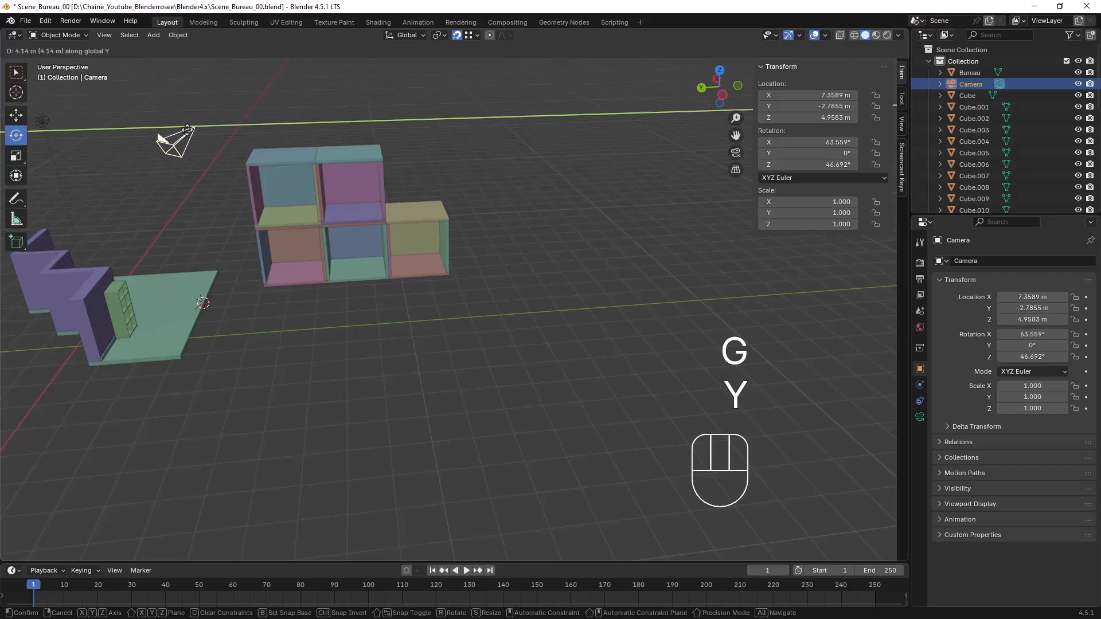
left_click(181, 137)
middle_click_drag(357, 211, 475, 242)
left_click(476, 319)
middle_click_drag(478, 319, 510, 334)
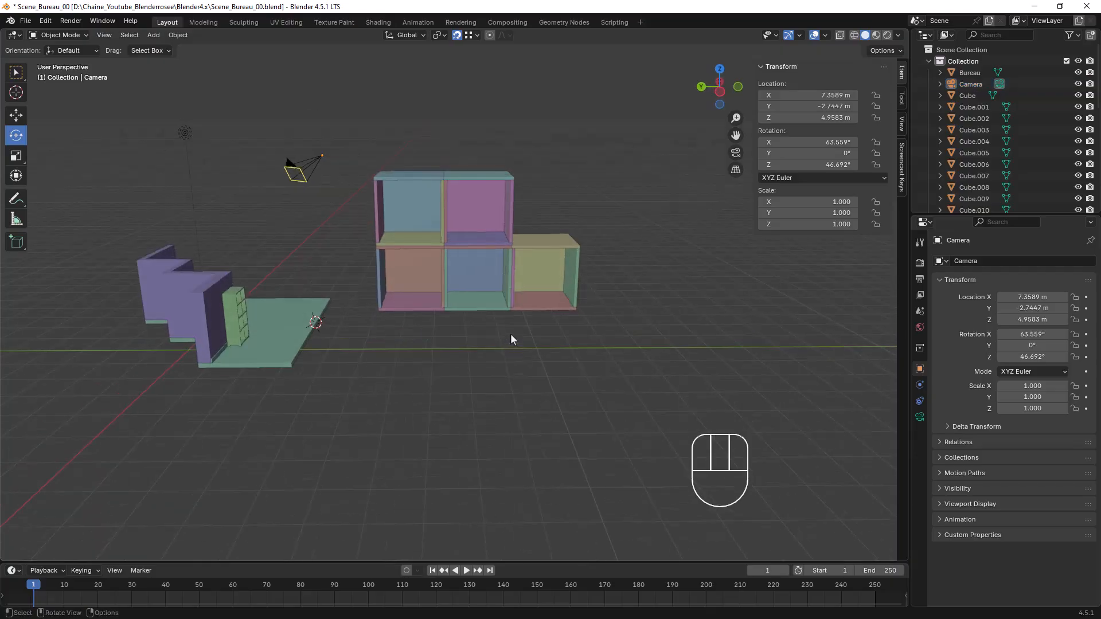
Select all the pieces of the storage unit and try to join them
scroll(510, 334, "up", 2)
left_click_drag(344, 114, 643, 326)
middle_click_drag(584, 308, 495, 275)
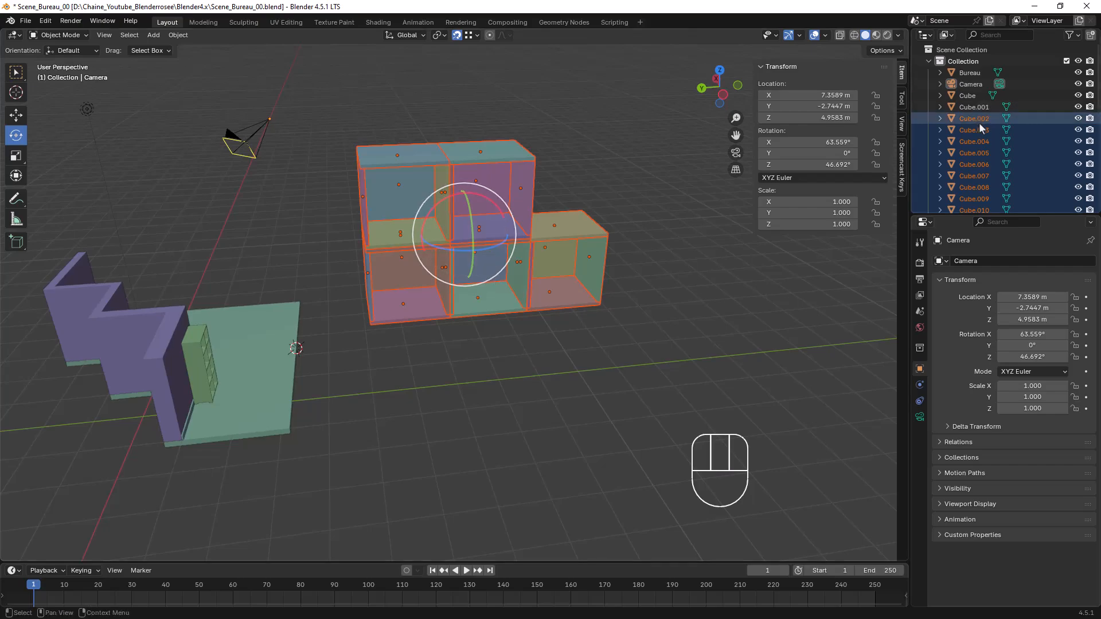
scroll(978, 121, "down", 5)
scroll(980, 125, "down", 4)
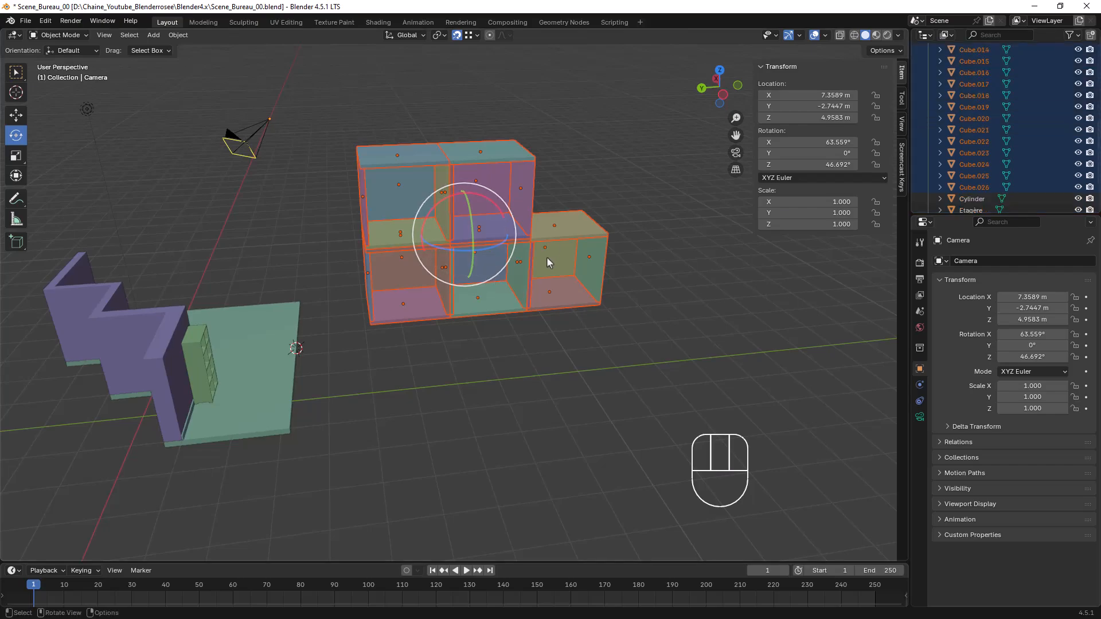
key("ctrl+j")
Make the Cube.021 panel the active object and join all the storage unit's pieces into it
mouse_move(525, 229)
middle_mouse_down()
mouse_move(563, 196)
mouse_move(542, 223)
middle_mouse_up()
scroll(550, 218, "up", 5)
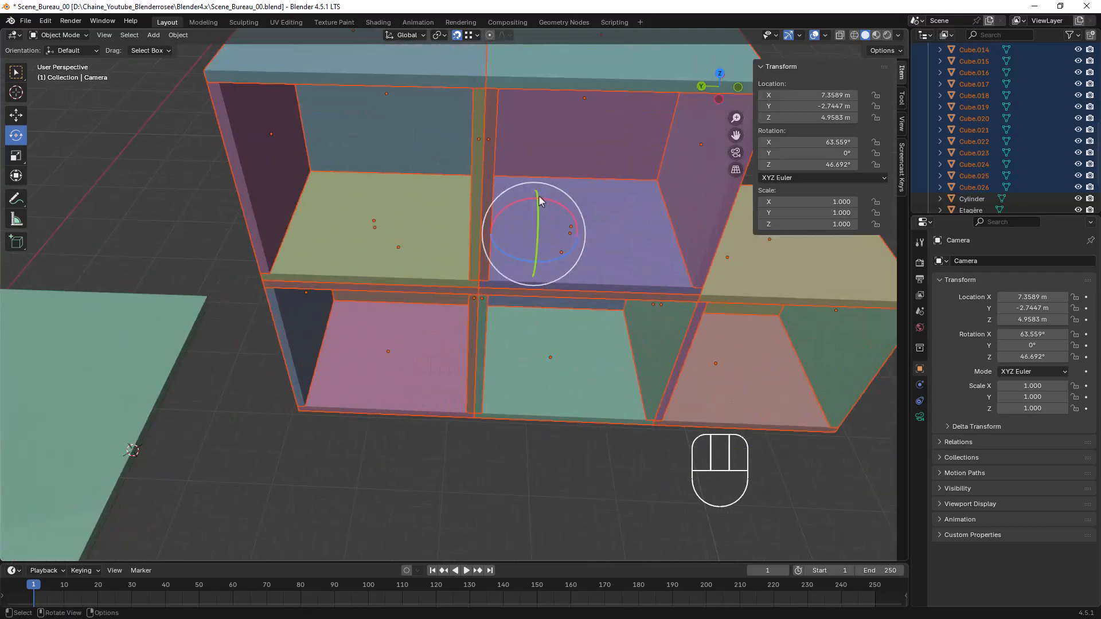
key("shift")
left_click(596, 211, "shift")
scroll(596, 212, "down", 5)
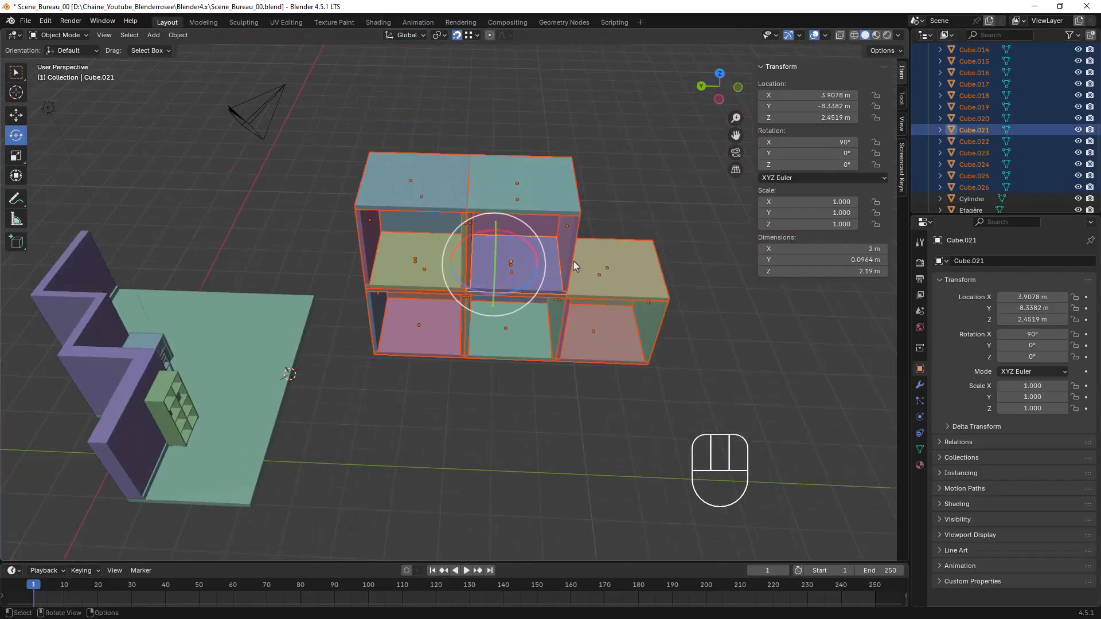
key("ctrl+j")
Move the joined storage unit onto the floor's corner, by X 0.22498 m, Y 1.9732 m, Z -0.21082 m
middle_click_drag(569, 260, 505, 241)
middle_click_drag(416, 338, 498, 276, "shift")
scroll(497, 276, "up", 6)
middle_click_drag(542, 212, 499, 307, "shift")
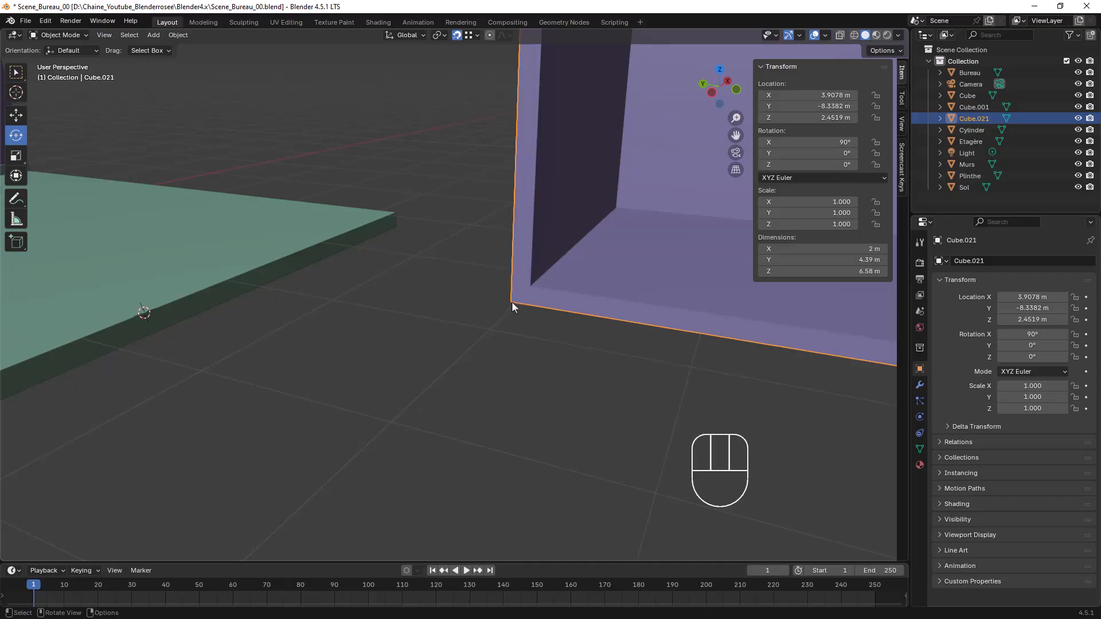
key("g")
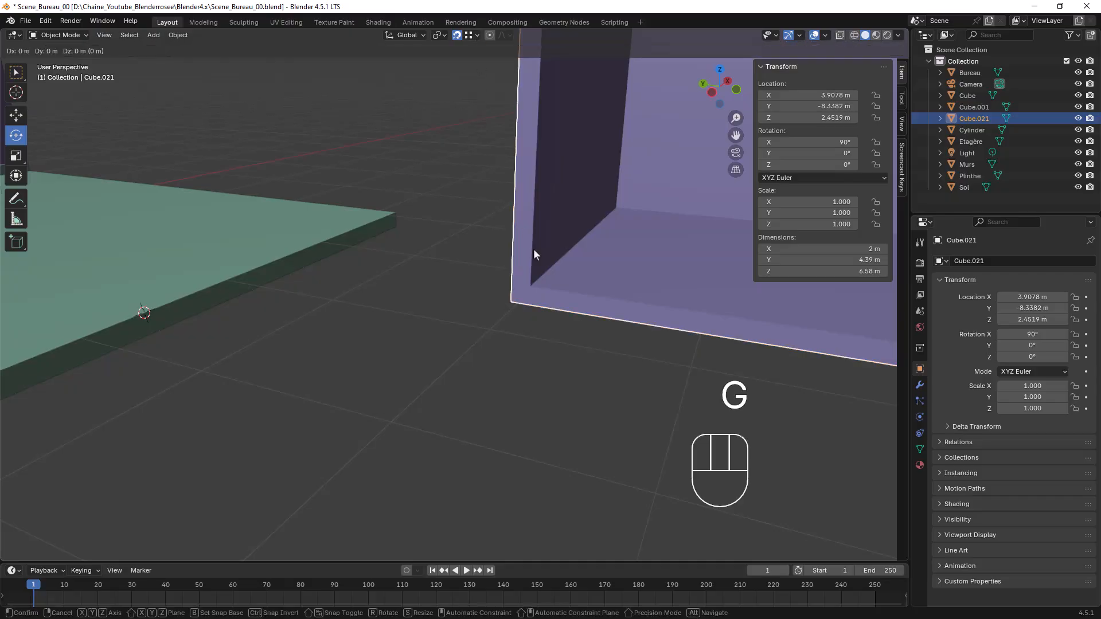
left_click(398, 212)
In Edit Mode, snap the 3D cursor to the storage unit's lower corner vertex that touches the floor's corner
middle_click_drag(284, 275, 311, 280)
scroll(338, 272, "down", 7)
middle_click_drag(390, 271, 446, 292)
scroll(402, 331, "up", 5)
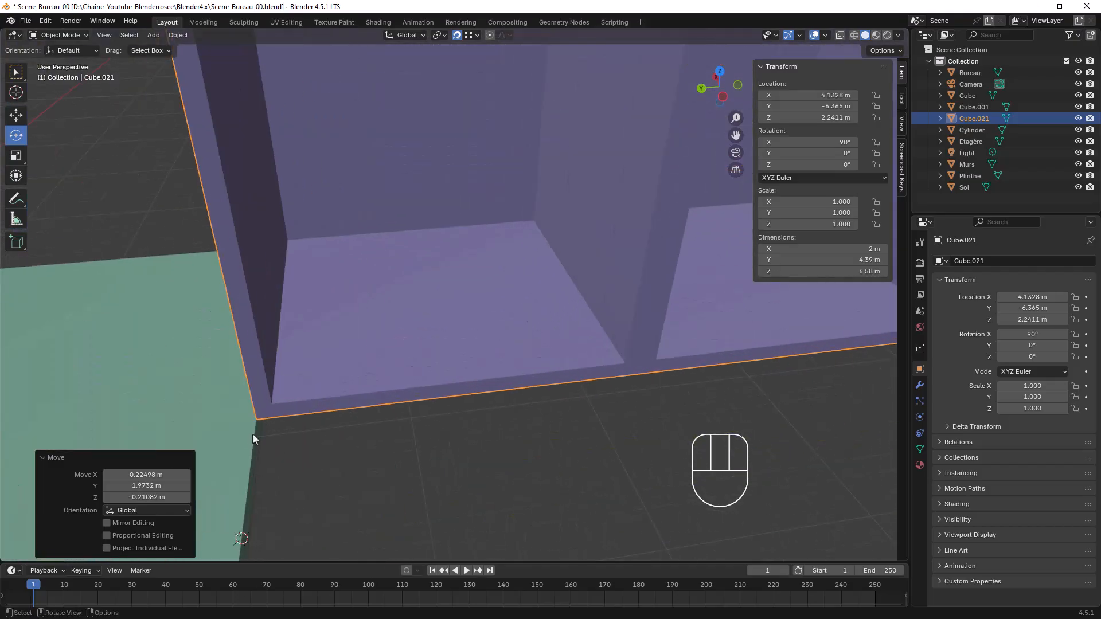
middle_click_drag(252, 423, 313, 346)
scroll(253, 402, "down", 3)
key("Tab")
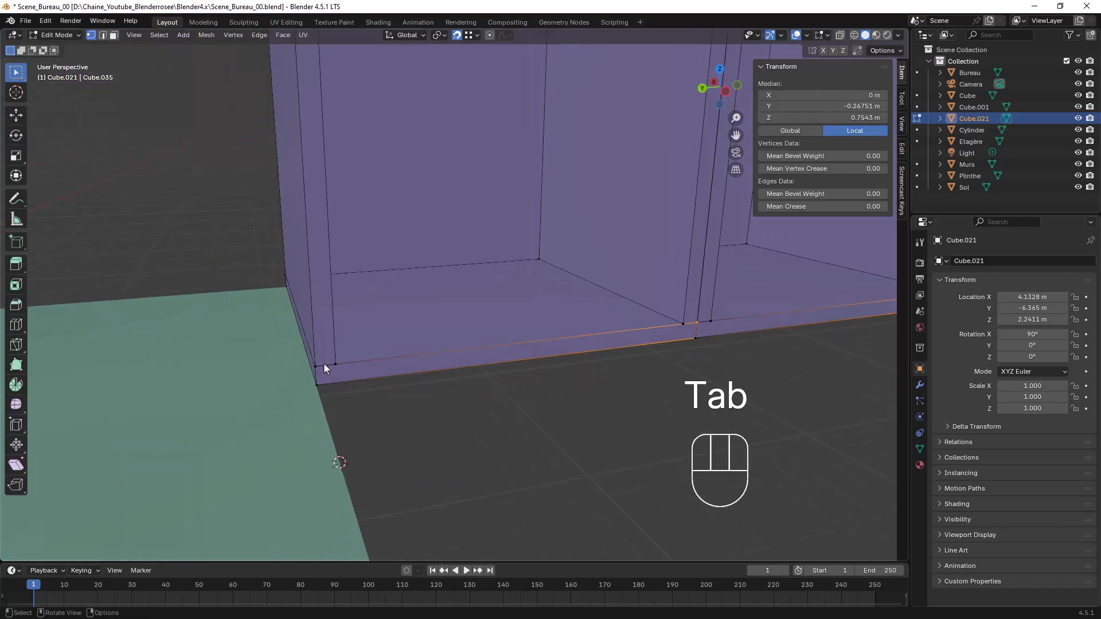
middle_click_drag(345, 455, 312, 386)
left_click(290, 353)
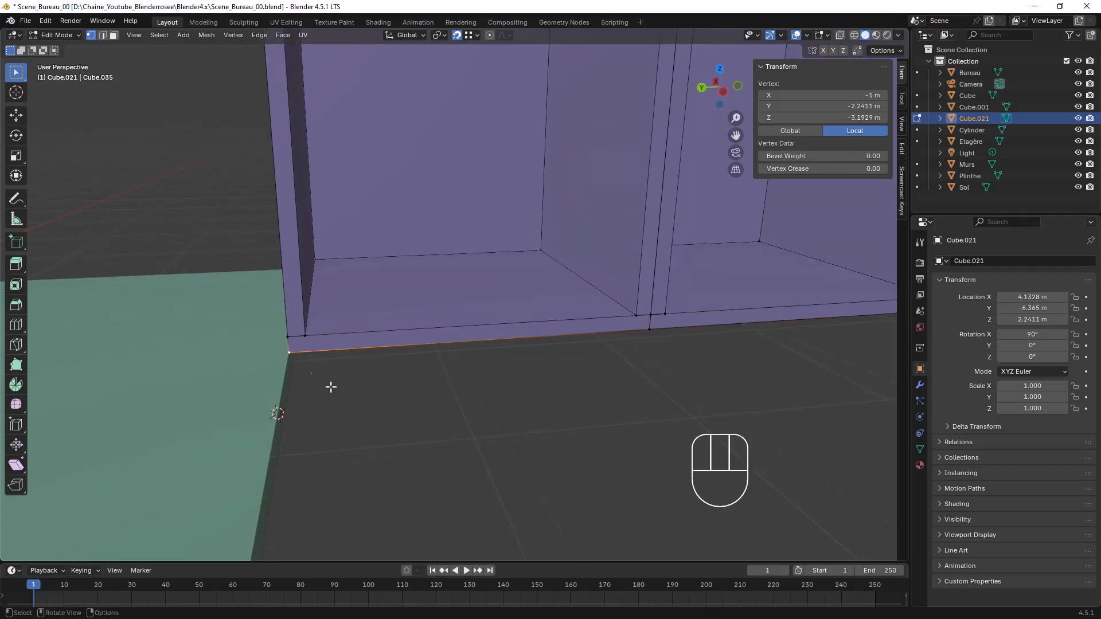
key("shift+s")
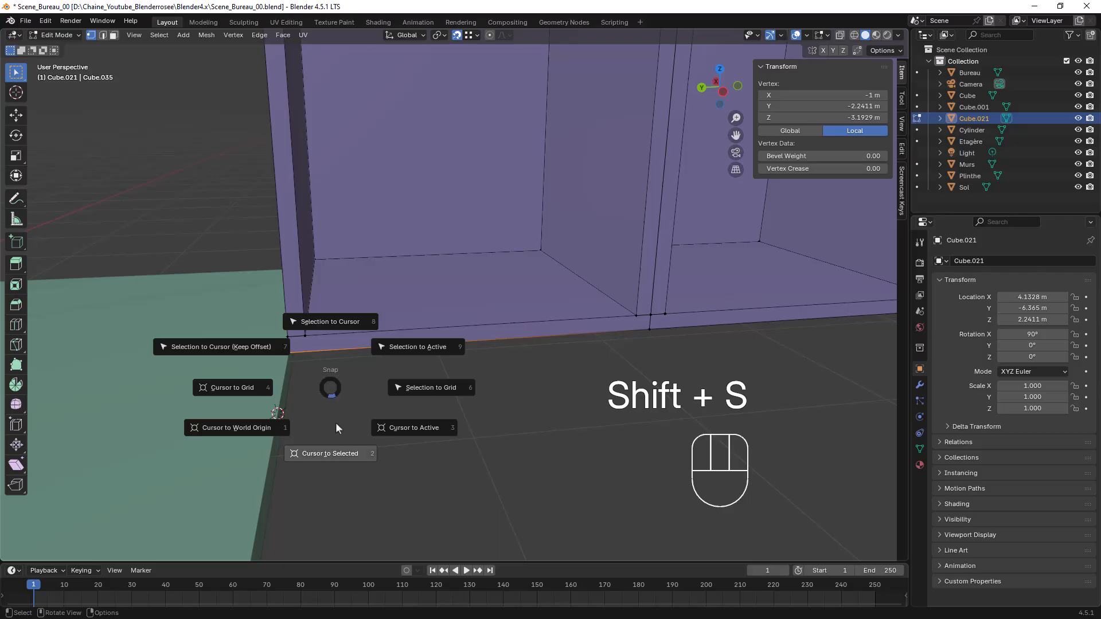
left_click(329, 454)
Set the transform pivot to the 3D Cursor and scale the storage unit down to 0.234 from its floor corner in Object Mode
middle_click_drag(317, 420, 281, 381)
left_click(438, 35)
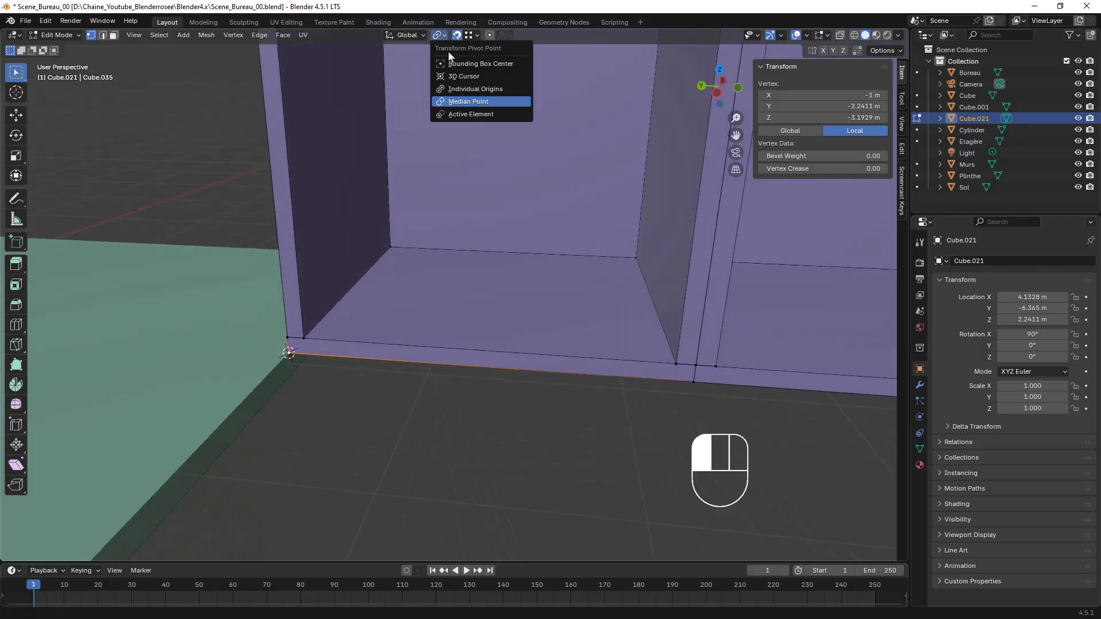
left_click(456, 73)
scroll(523, 284, "down", 4)
scroll(522, 285, "down", 4)
key("Tab")
middle_click_drag(541, 299, 584, 294)
key("s")
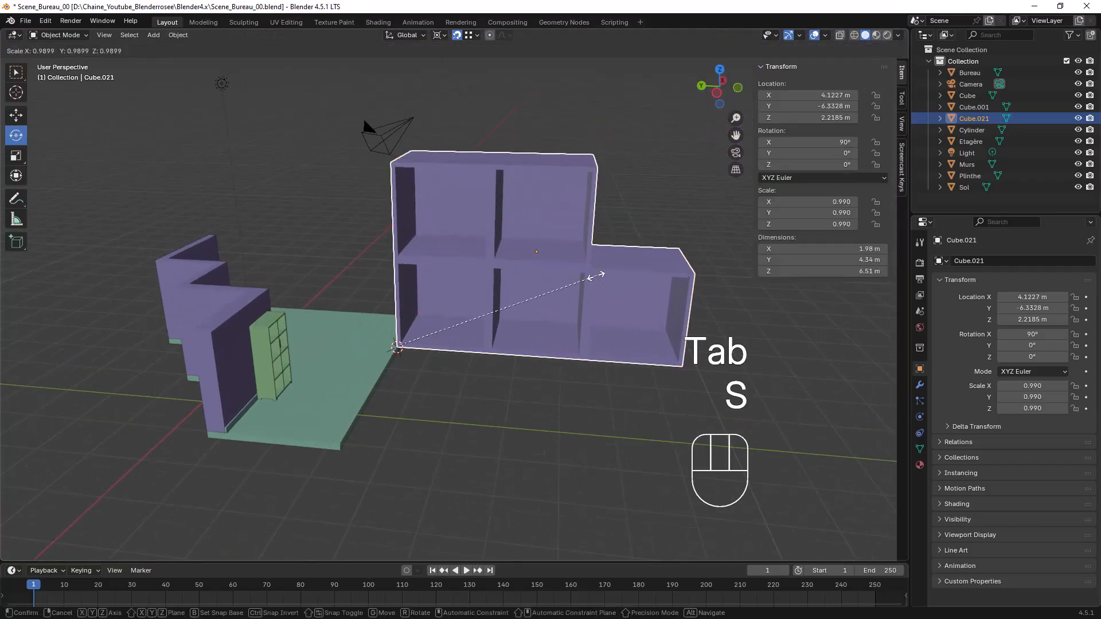
left_click(470, 325)
Move the storage unit 5.3919 m along the global Y axis towards the end wall
middle_click_drag(470, 324, 277, 310)
scroll(477, 245, "up", 1)
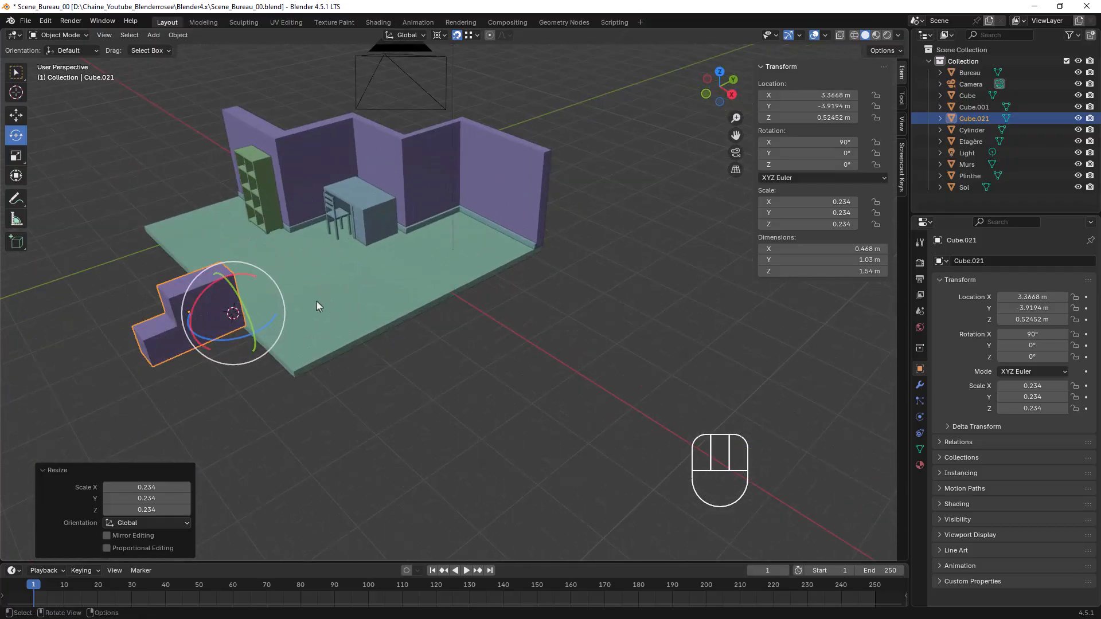
key("g")
key("y")
scroll(293, 331, "up", 2, "alt")
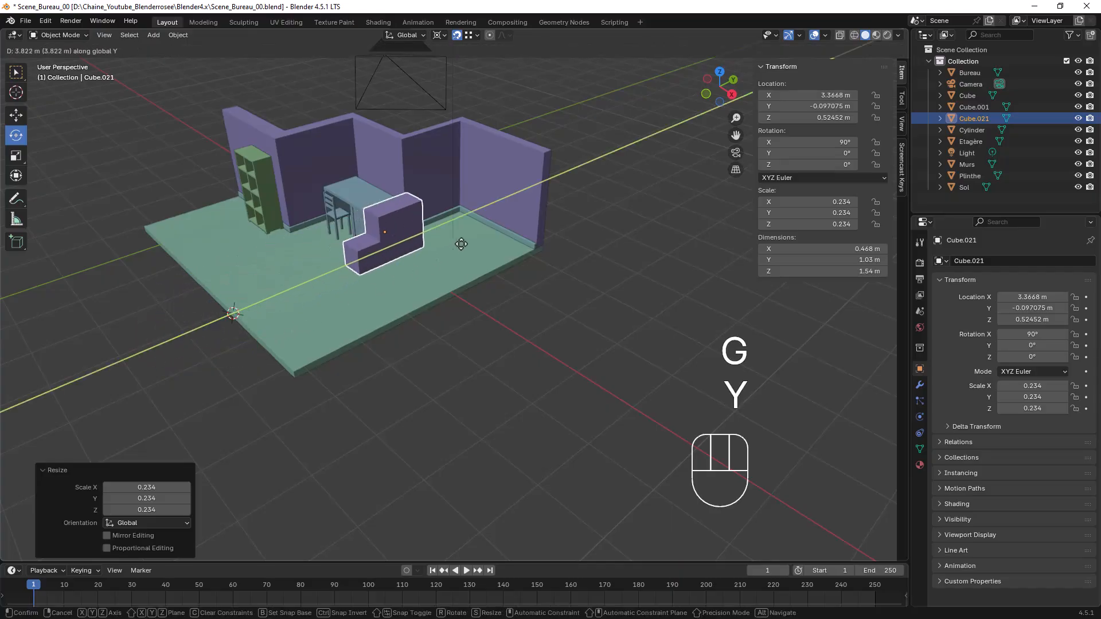
left_click(529, 251)
Set the transform pivot to Median Point and rotate the storage unit 90° about the Z axis
middle_click_drag(524, 251, 471, 245)
scroll(459, 218, "up", 3)
left_click_drag(69, 249, 256, 207)
key("Escape")
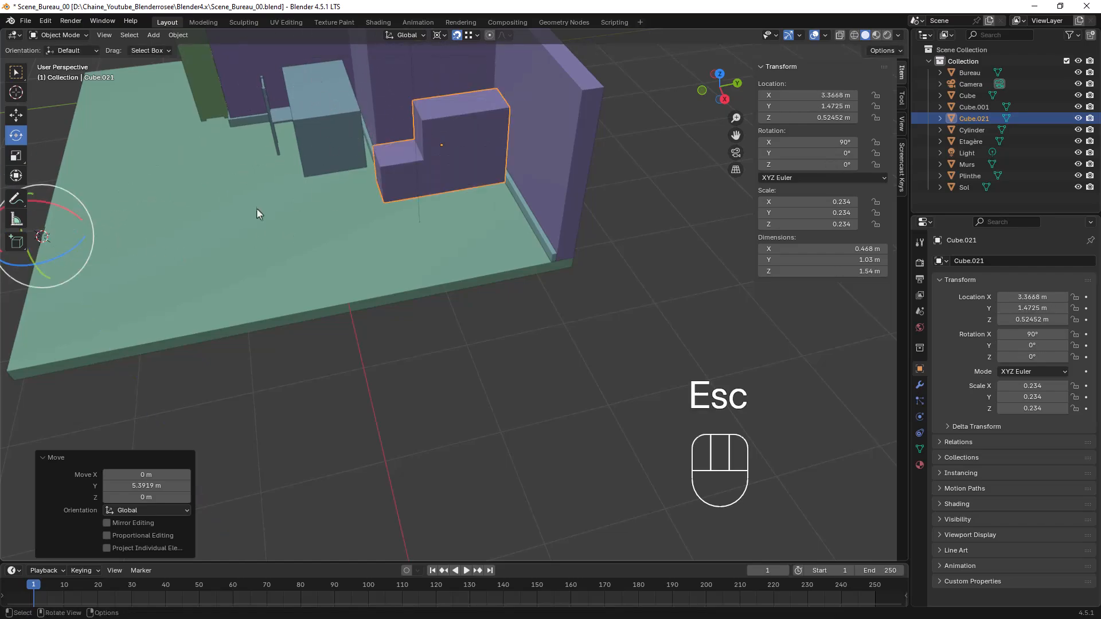
scroll(258, 209, "down", 4)
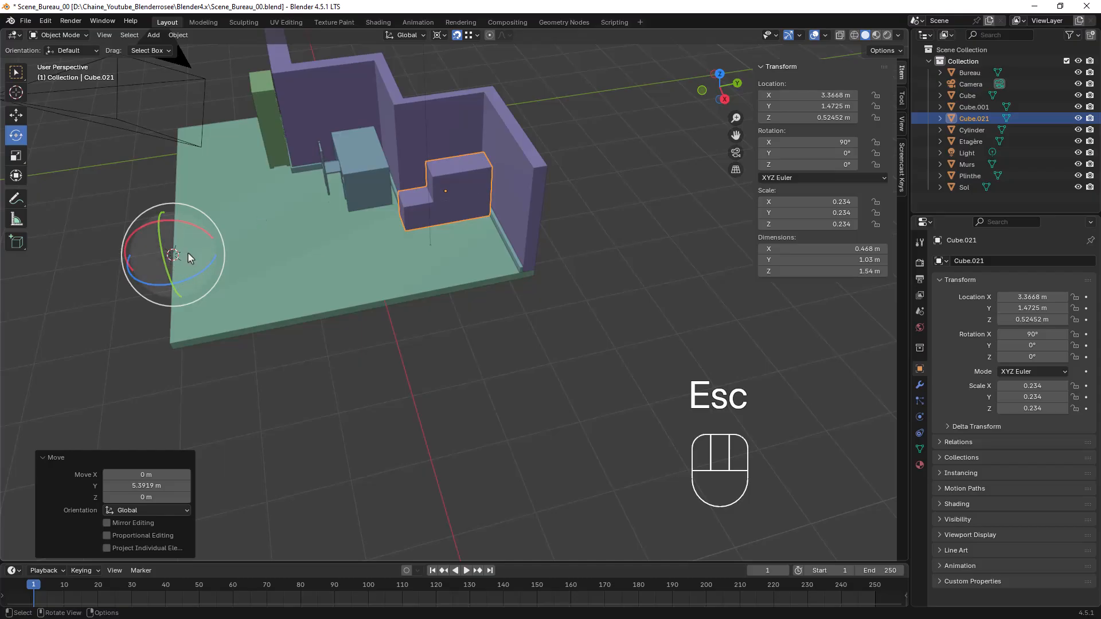
left_click(439, 35)
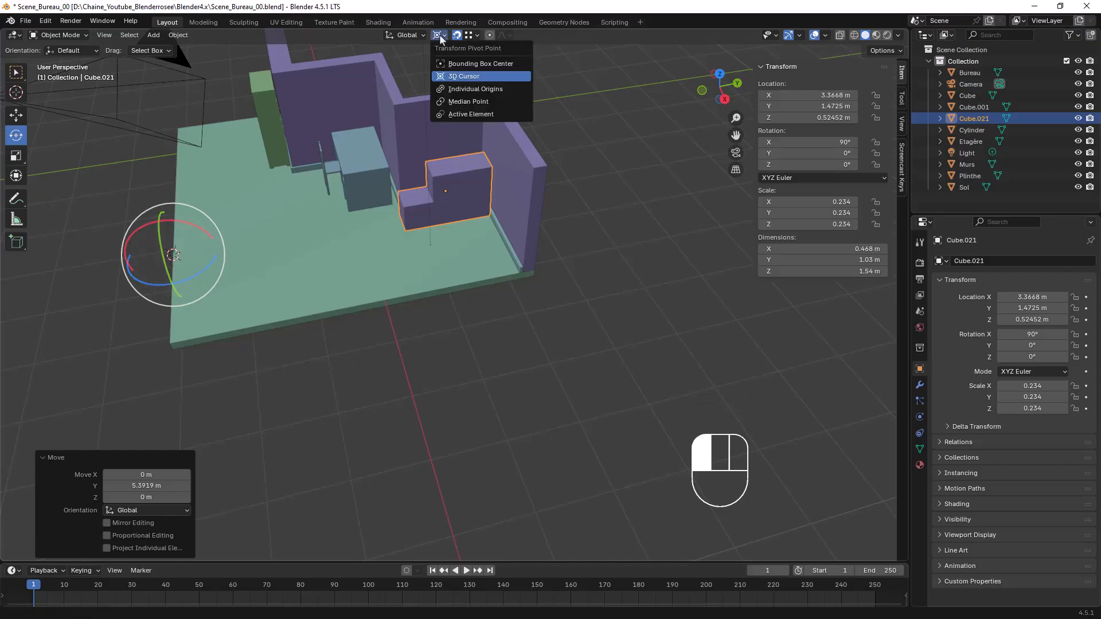
left_click(462, 103)
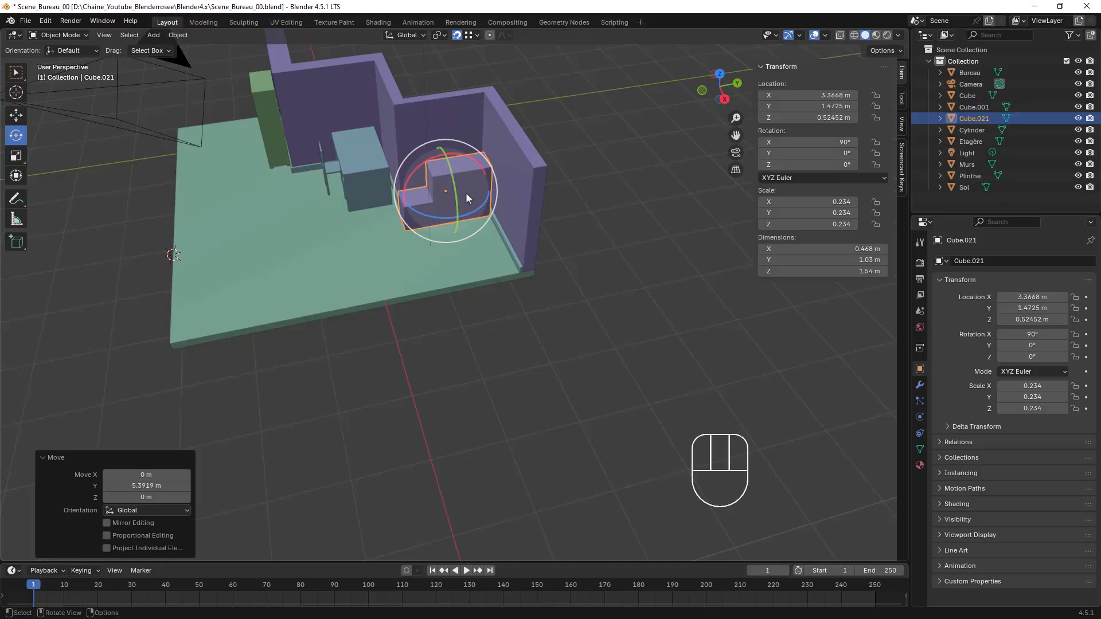
left_click_drag(446, 218, 483, 200)
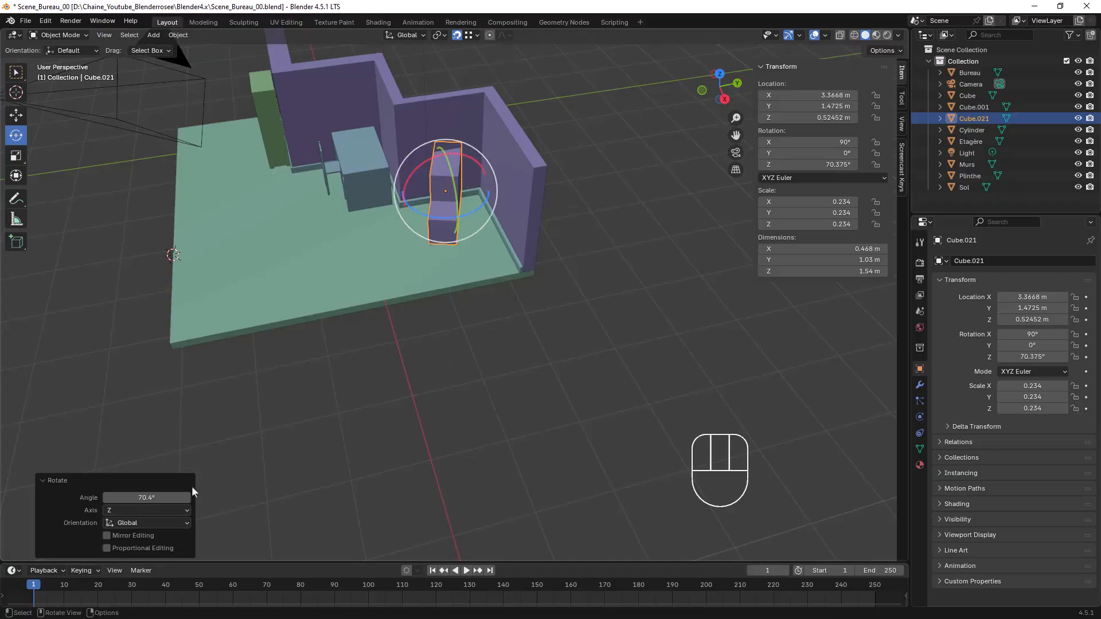
left_click(148, 497)
type("90")
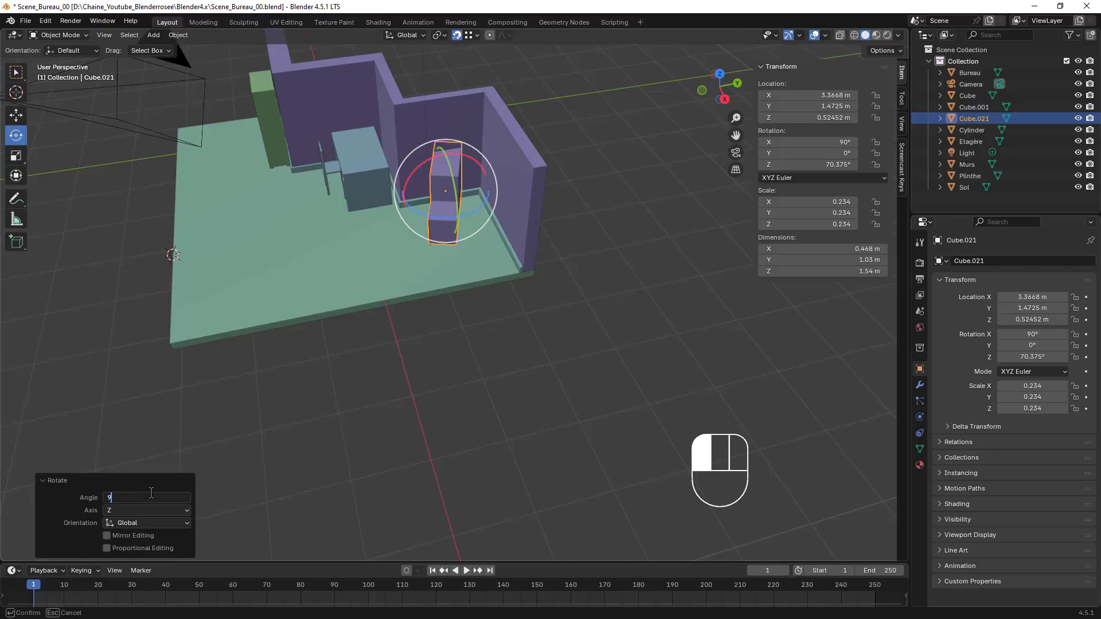
key("Return")
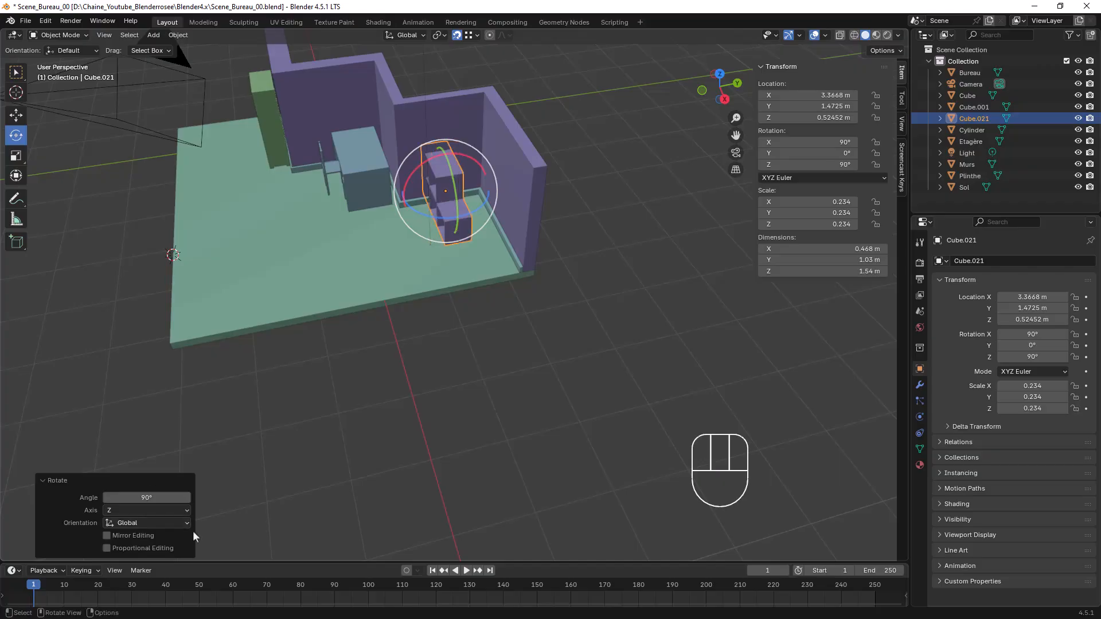
Snap the storage unit's lower corner to the end of the baseboard, moving it X 0.97353 m and Y 0.51324 m
scroll(569, 240, "up", 4)
middle_click_drag(569, 240, 518, 230)
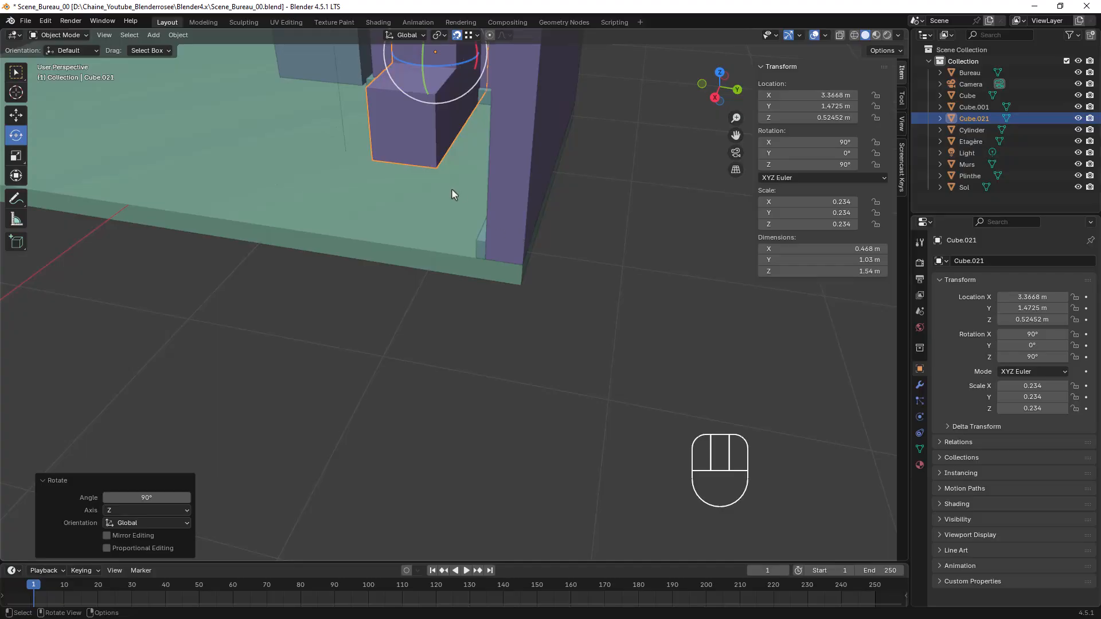
key("g")
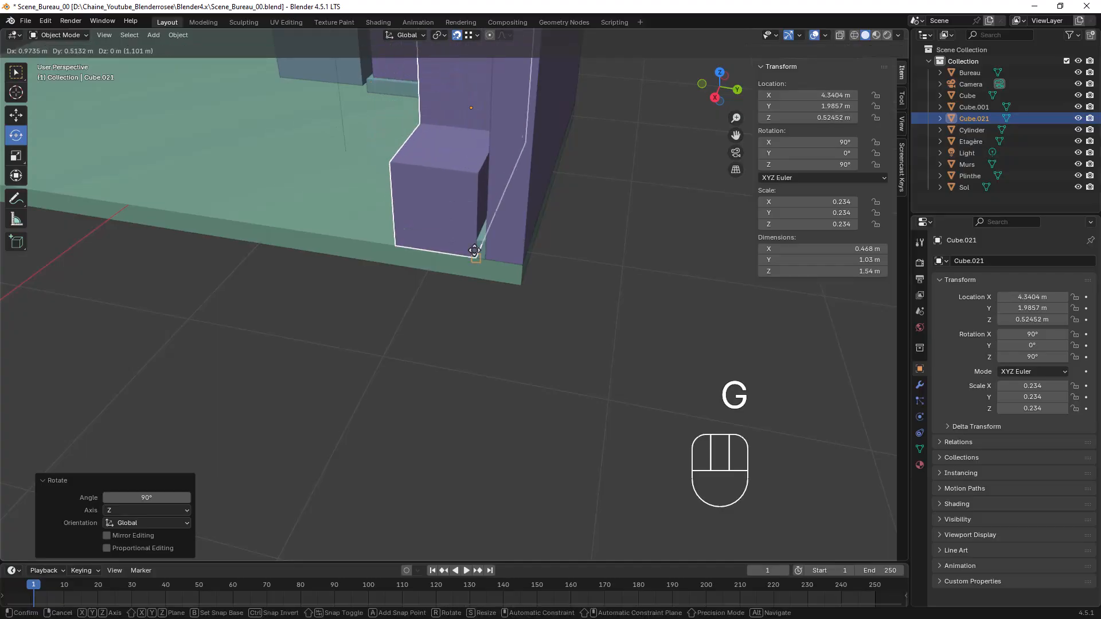
left_click(476, 260)
Slide the storage unit along the wall on the X axis to location X 3.694 m and deselect it
middle_click_drag(476, 259, 552, 262)
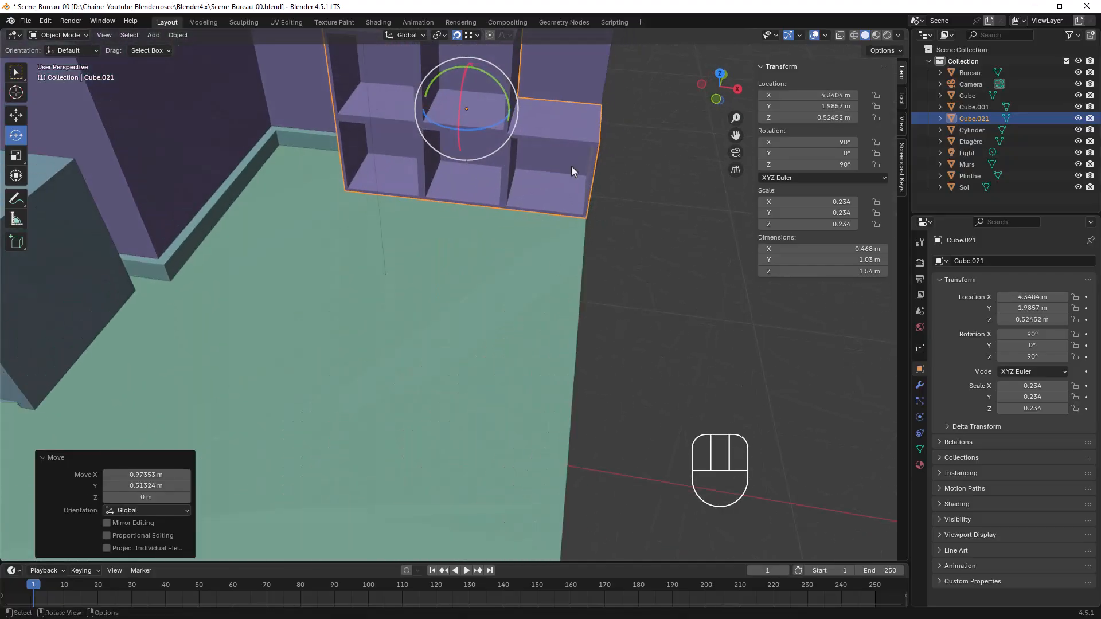
key("g")
key("y")
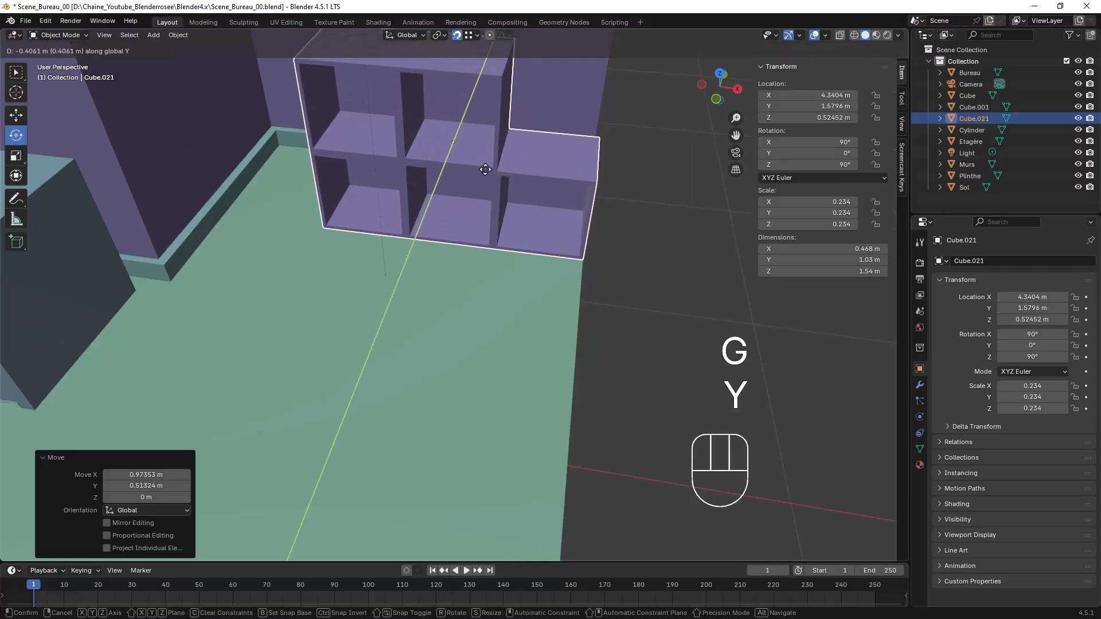
key("x")
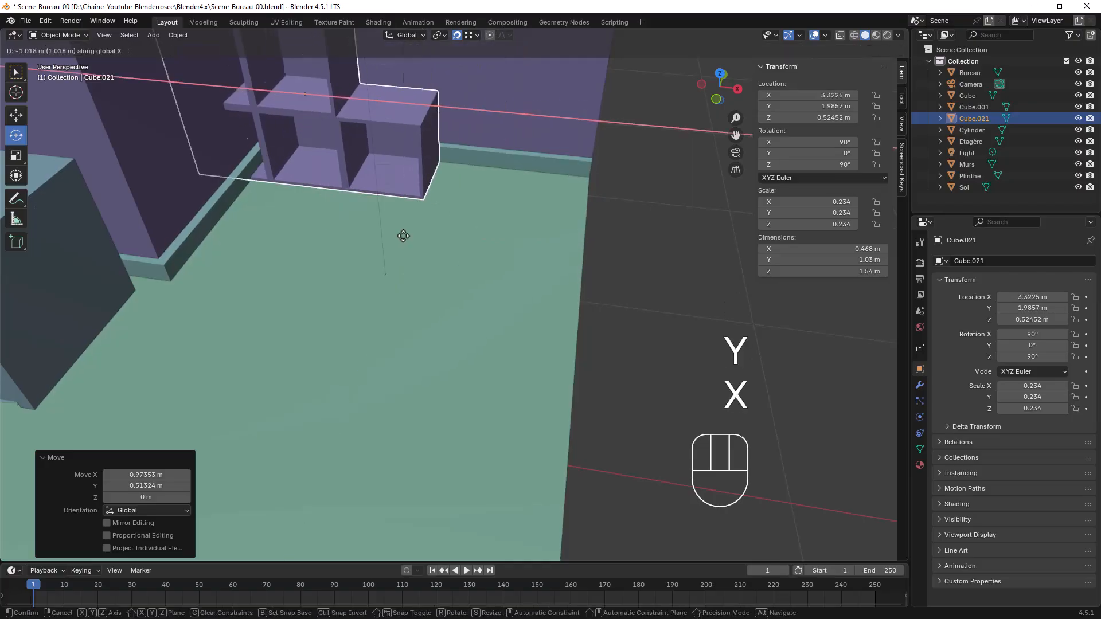
left_click(208, 267)
middle_click_drag(209, 267, 310, 271)
left_click(518, 294)
left_click(449, 209)
middle_click_drag(442, 208, 583, 307)
scroll(521, 279, "down", 2)
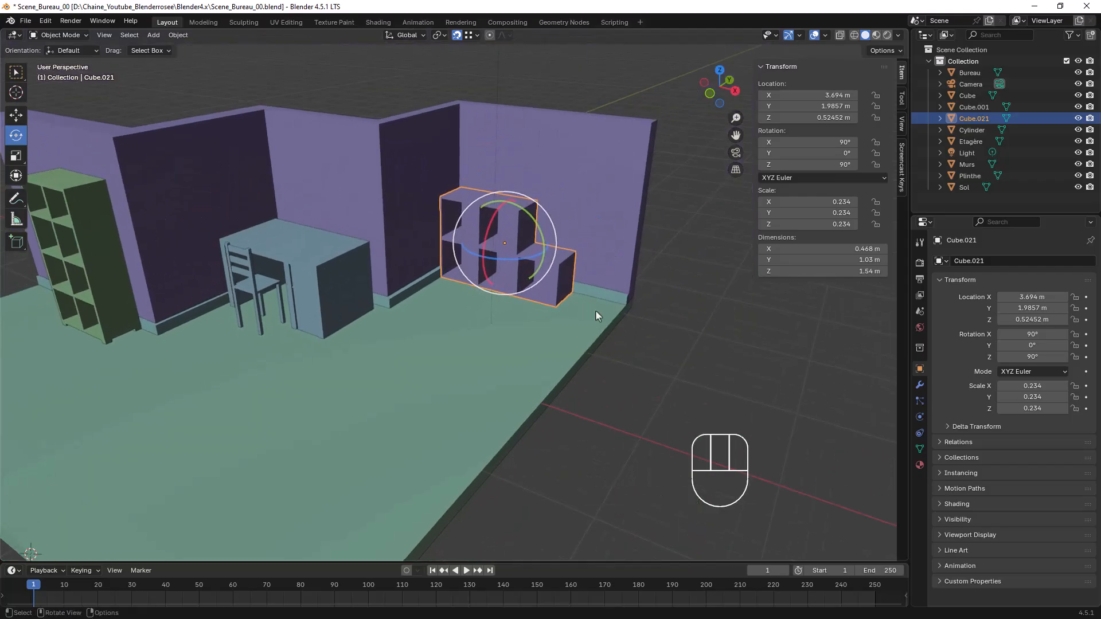
left_click(636, 330)
Examine the furnished office from several angles, checking the placement of the shelf, desk, chair and storage unit
middle_click_drag(520, 252, 612, 310, "shift")
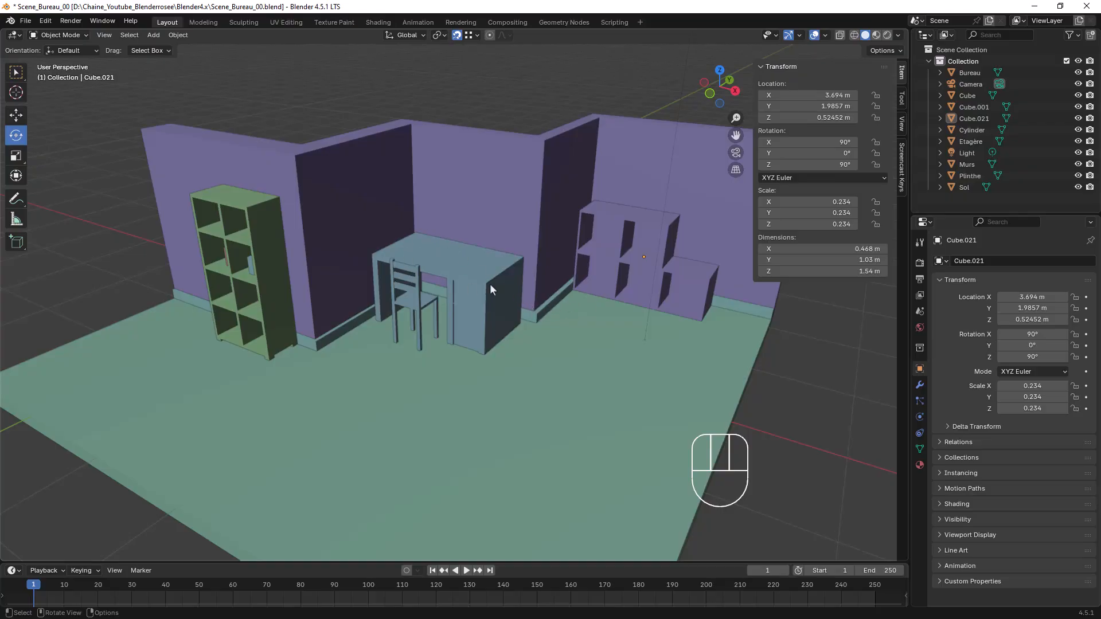
scroll(460, 254, "up", 2)
scroll(460, 254, "down", 2)
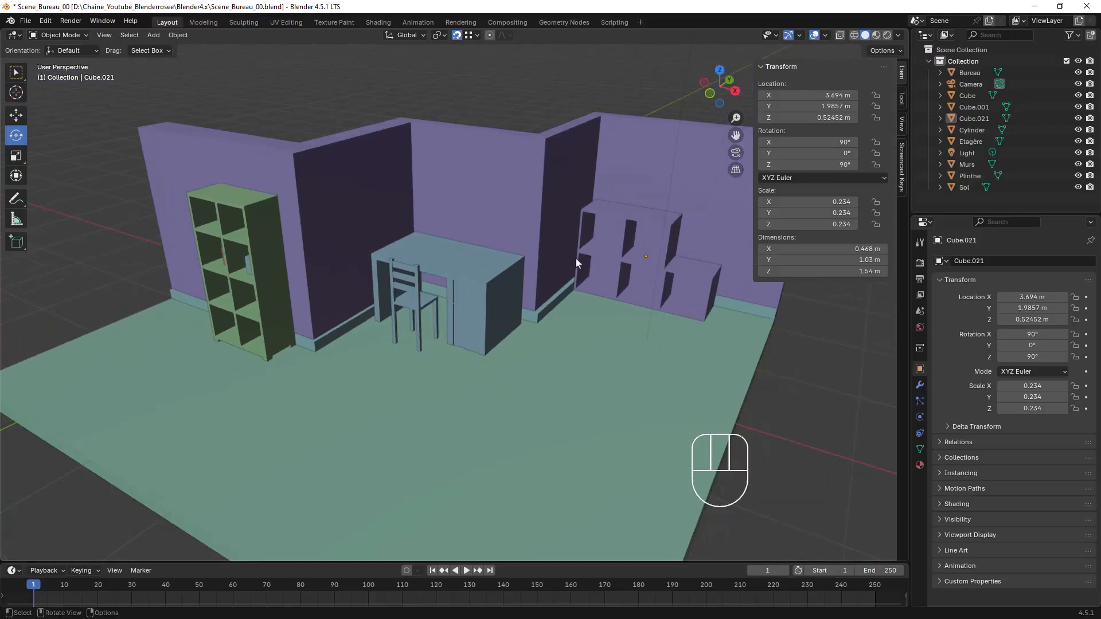
middle_click_drag(639, 254, 497, 366, "shift")
scroll(487, 321, "up", 3)
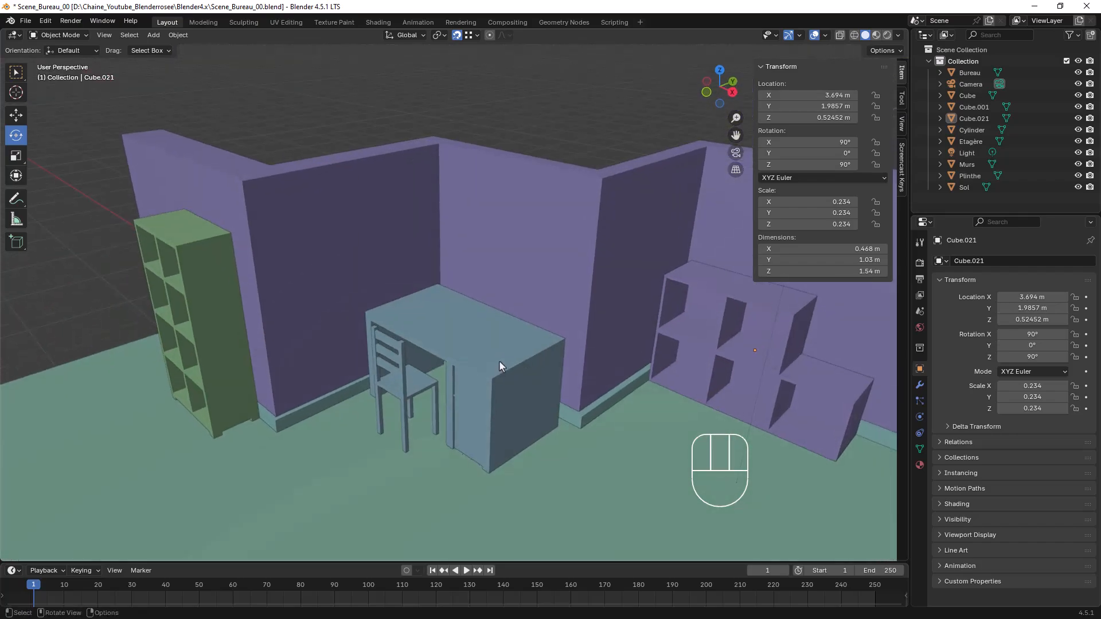
scroll(499, 361, "down", 4)
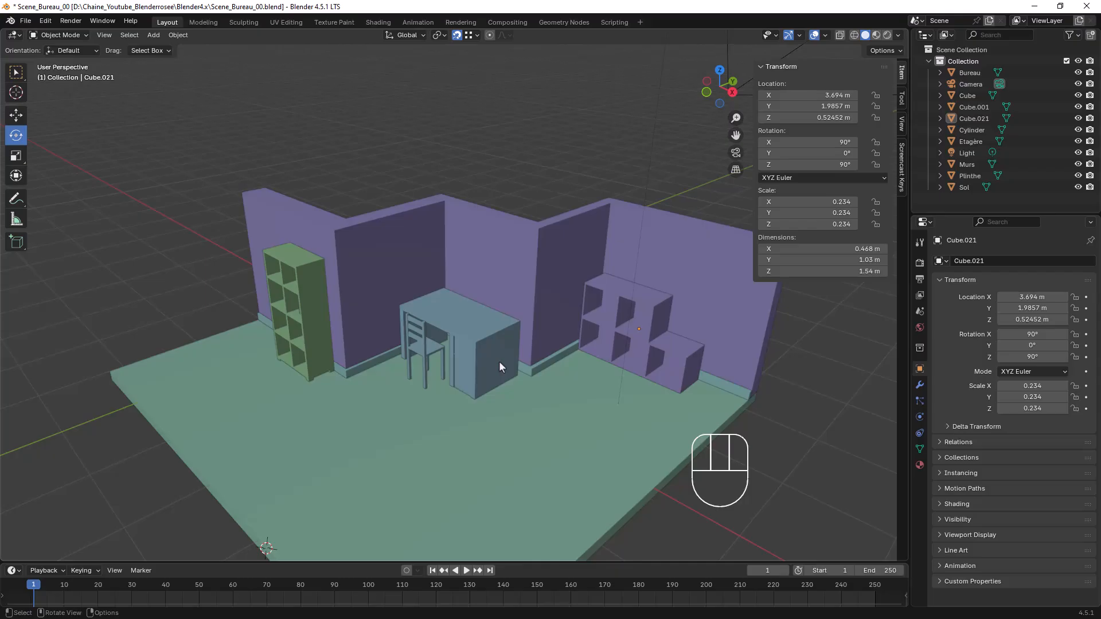
middle_click_drag(531, 378, 550, 372)
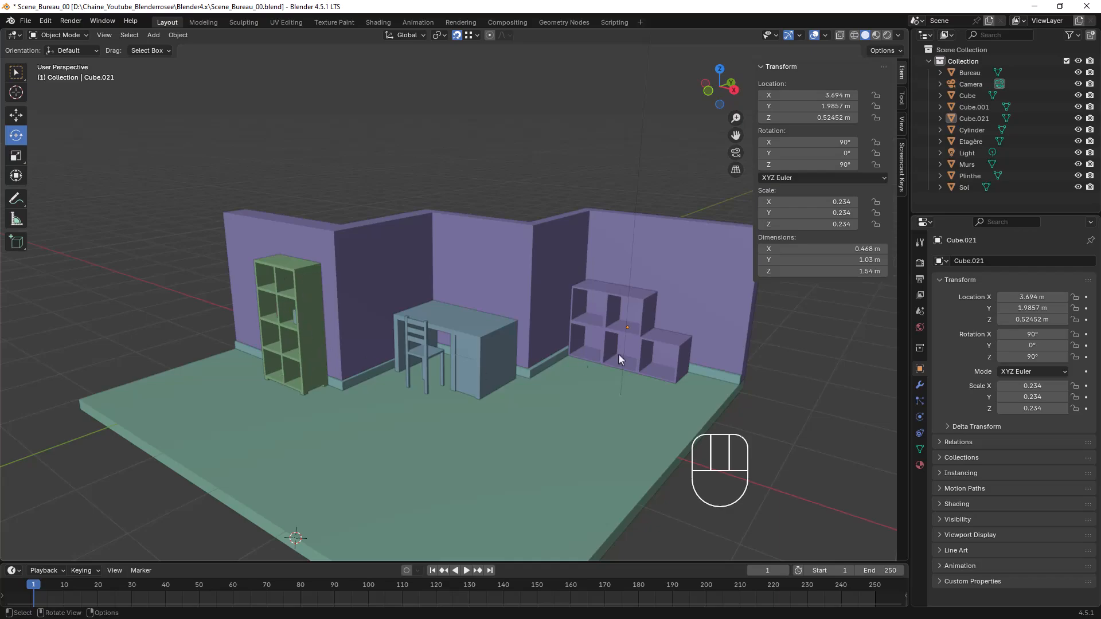
mouse_move(551, 333)
middle_mouse_down()
mouse_move(577, 335)
mouse_move(530, 341)
mouse_move(534, 318)
mouse_move(538, 340)
middle_mouse_up()
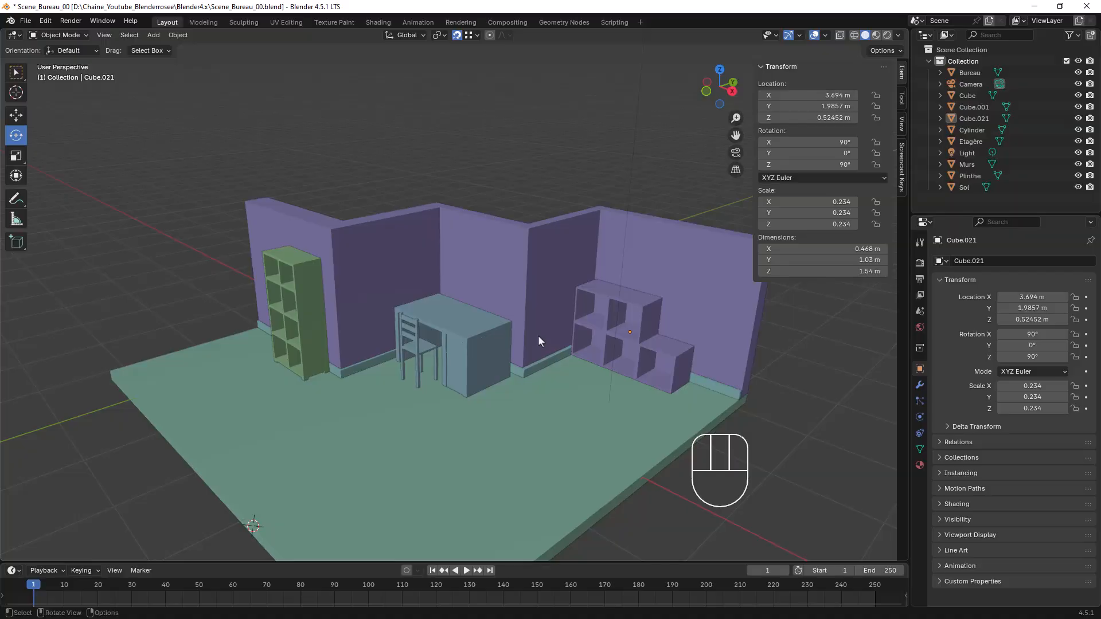